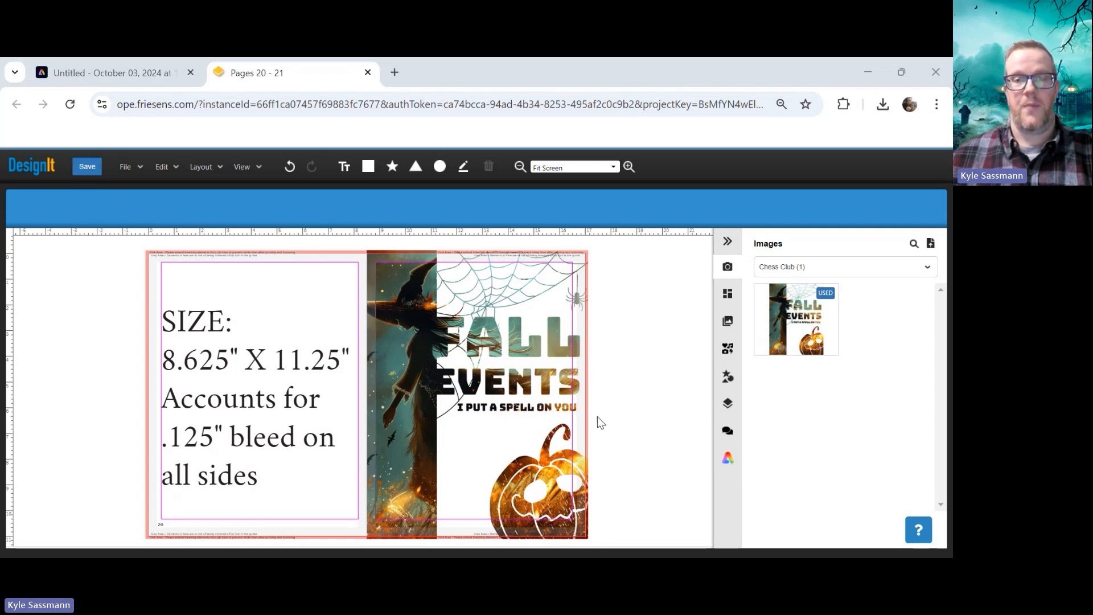
Start a new file at the Business Flyer size, 8.5 x 11 in
click(154, 76)
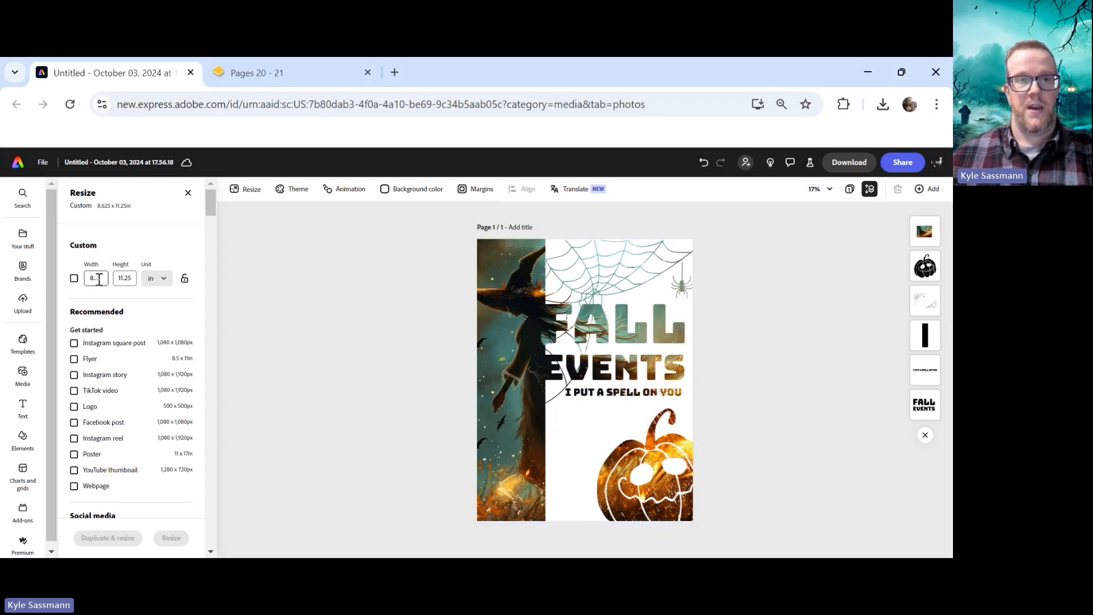
click(188, 193)
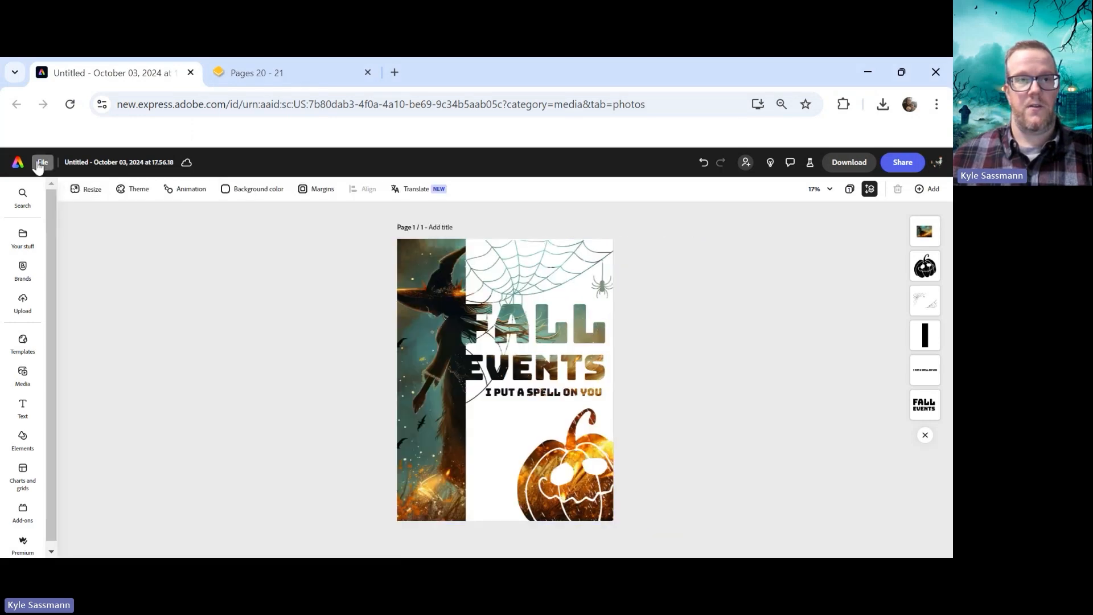
click(40, 163)
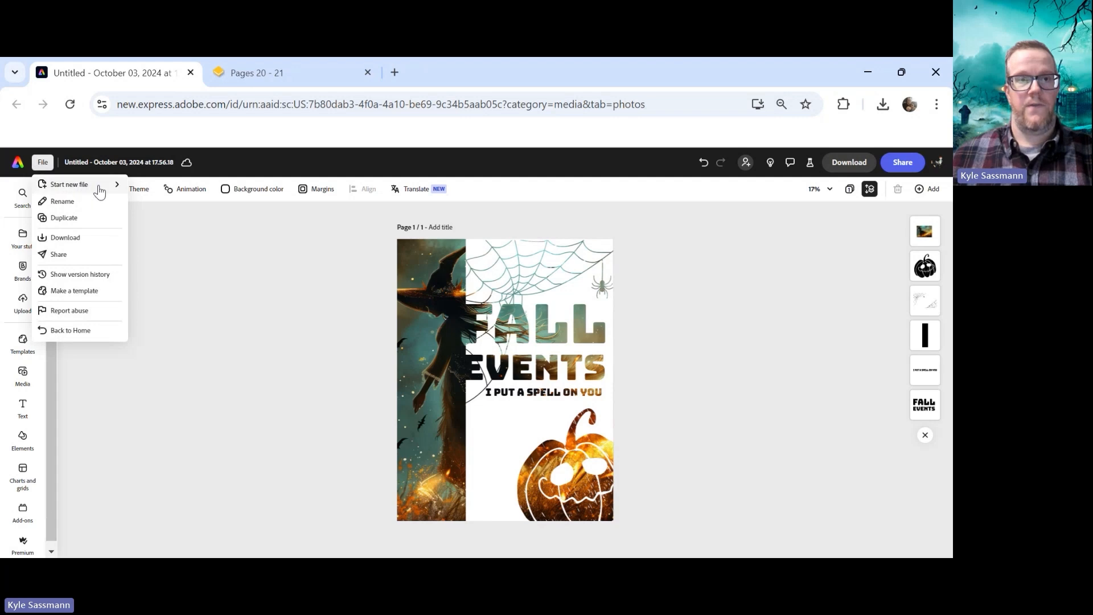
mouse_move(100, 189)
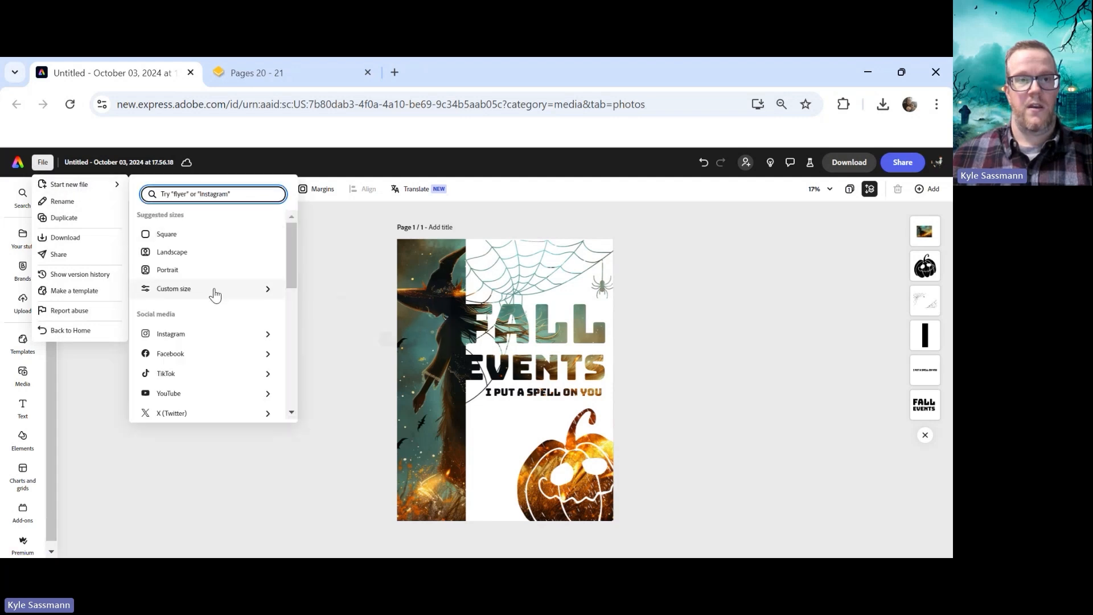
mouse_move(215, 294)
drag(293, 245, 283, 371)
scroll(284, 340, up, 3)
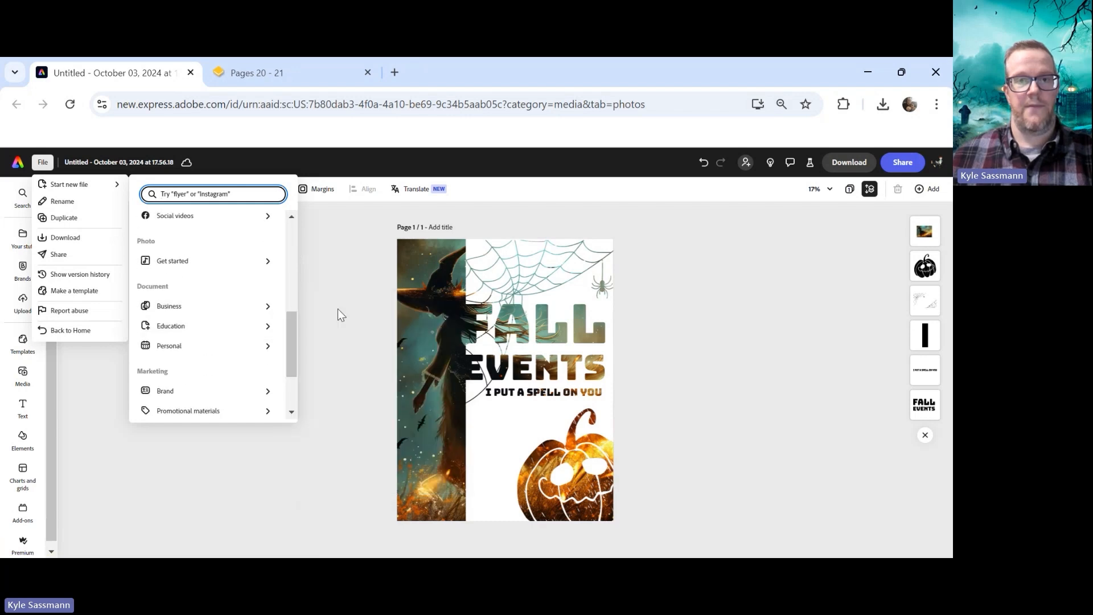
mouse_move(272, 310)
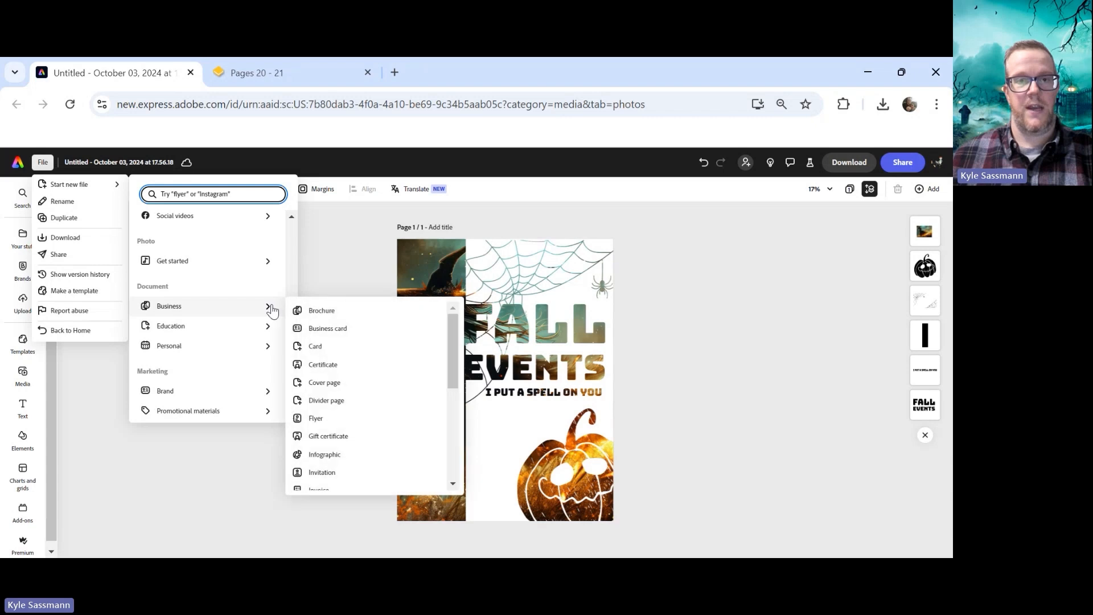
click(328, 421)
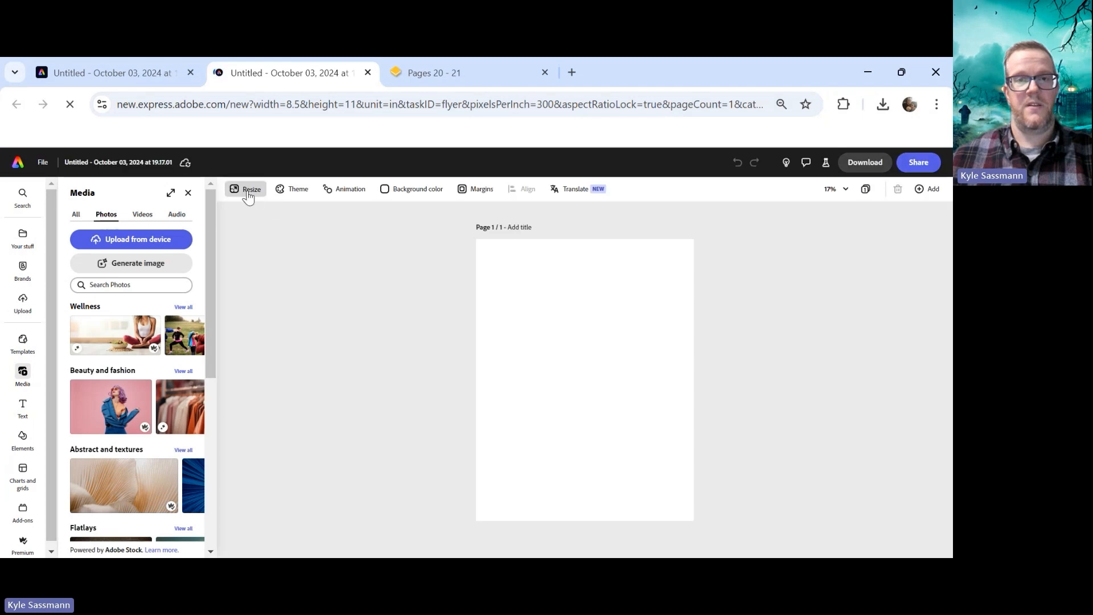
Resize the page to a custom 8.625 x 11.25 in
click(248, 192)
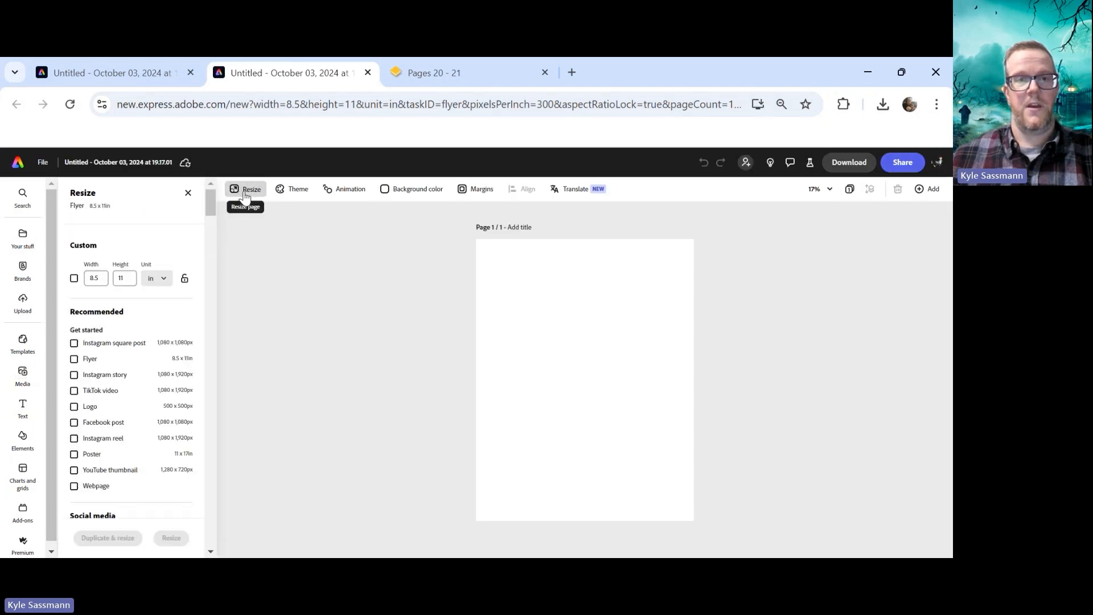
click(94, 277)
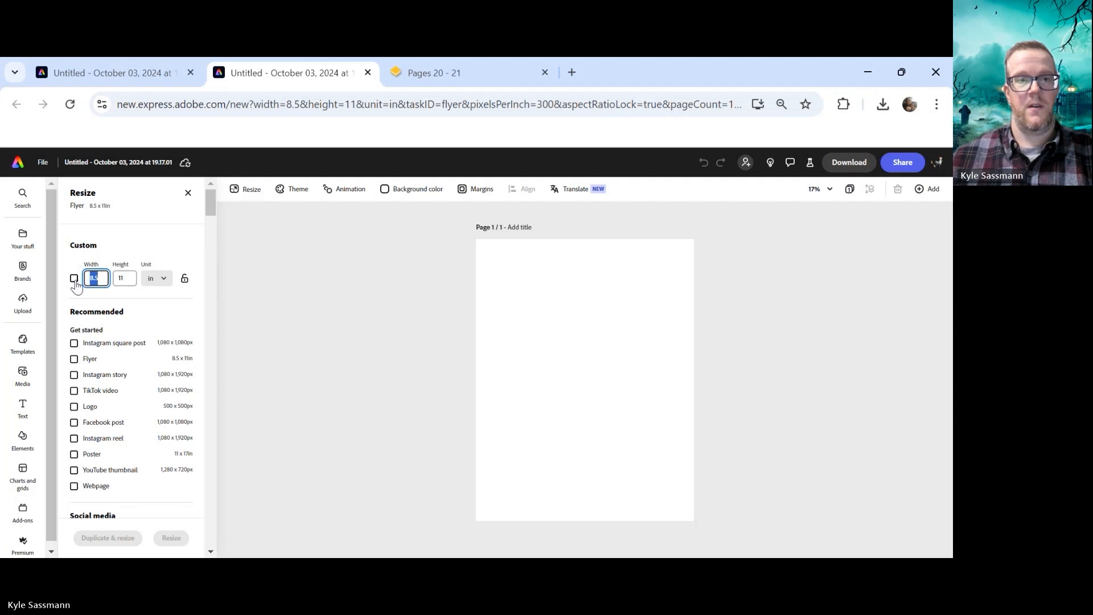
text(8)
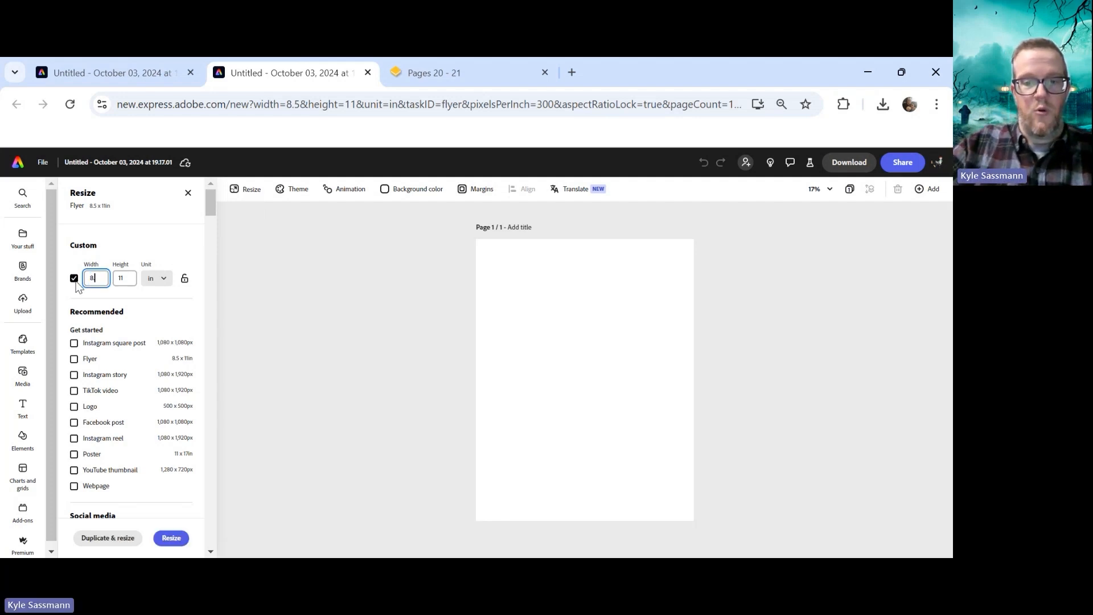
text(.625)
key(Tab)
text(11.25)
key(Tab)
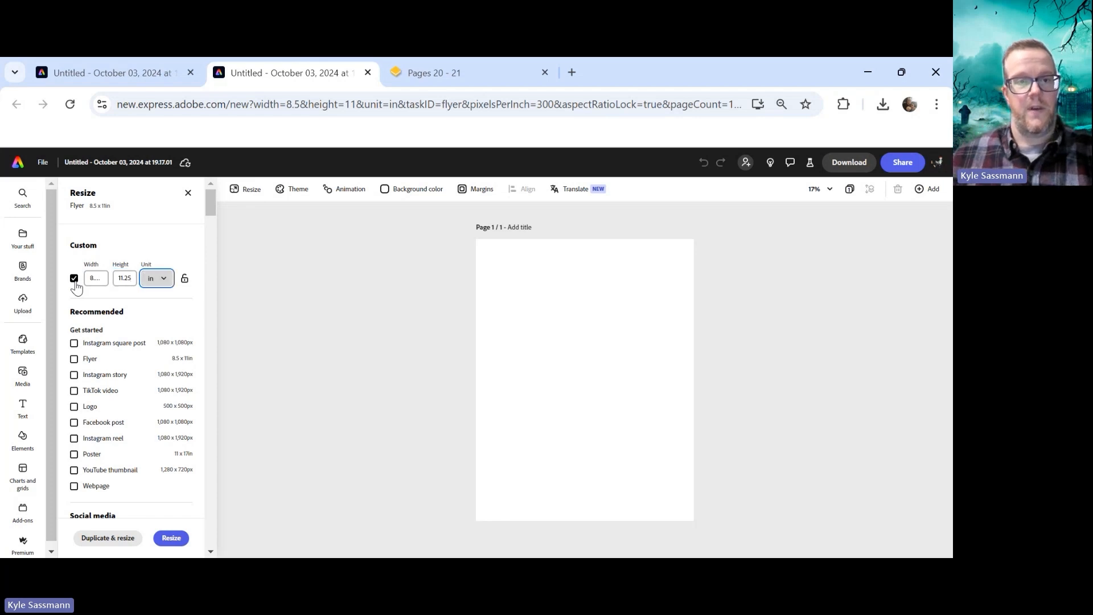
click(170, 538)
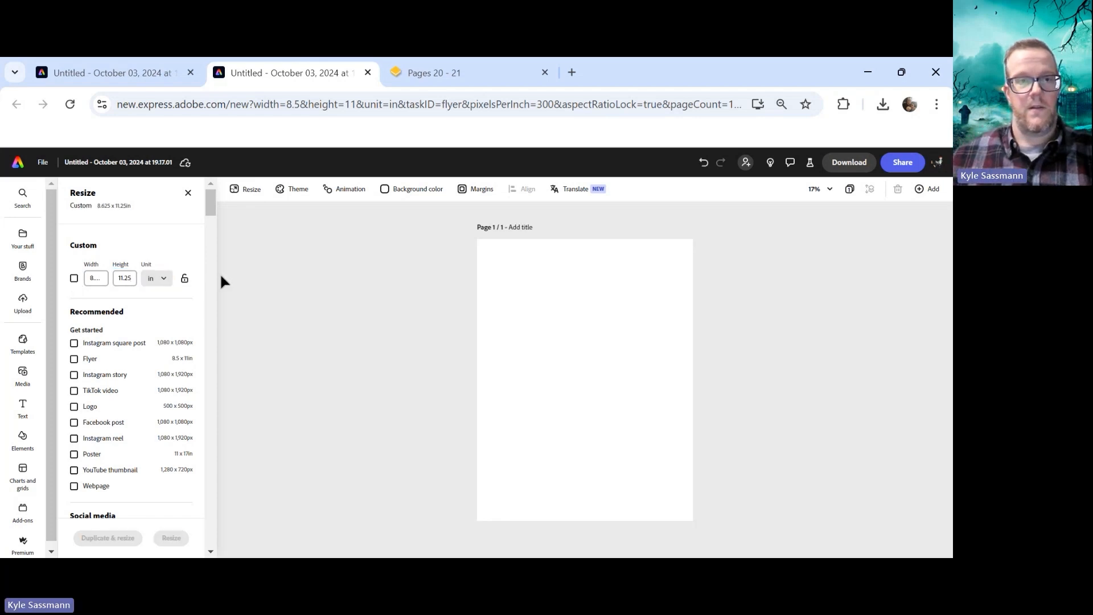
click(96, 278)
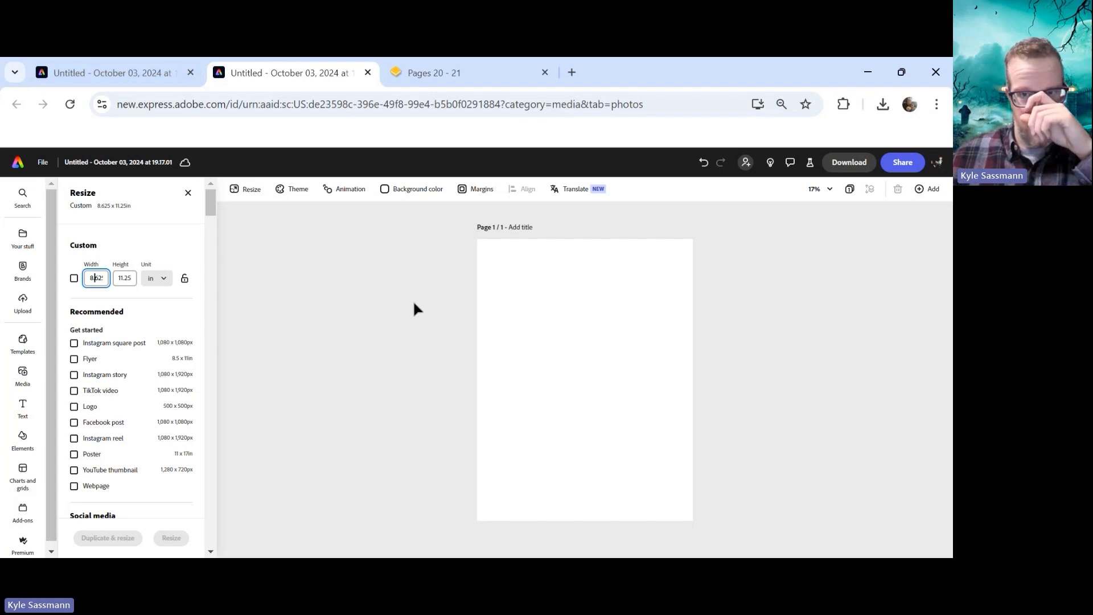
click(184, 196)
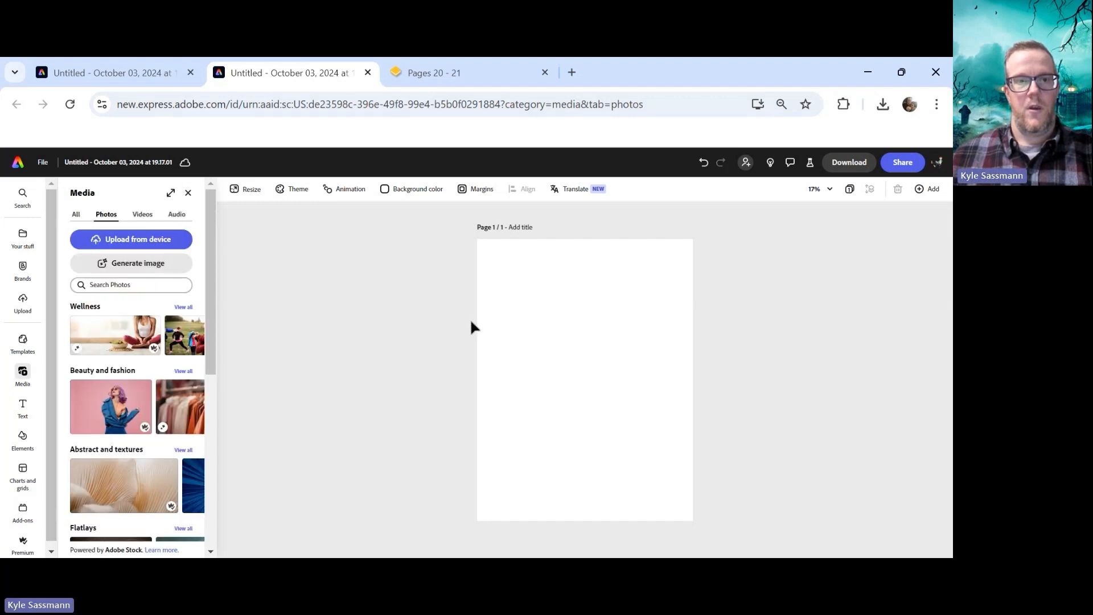
Add a text box reading FALL EVENTS on two lines
click(23, 407)
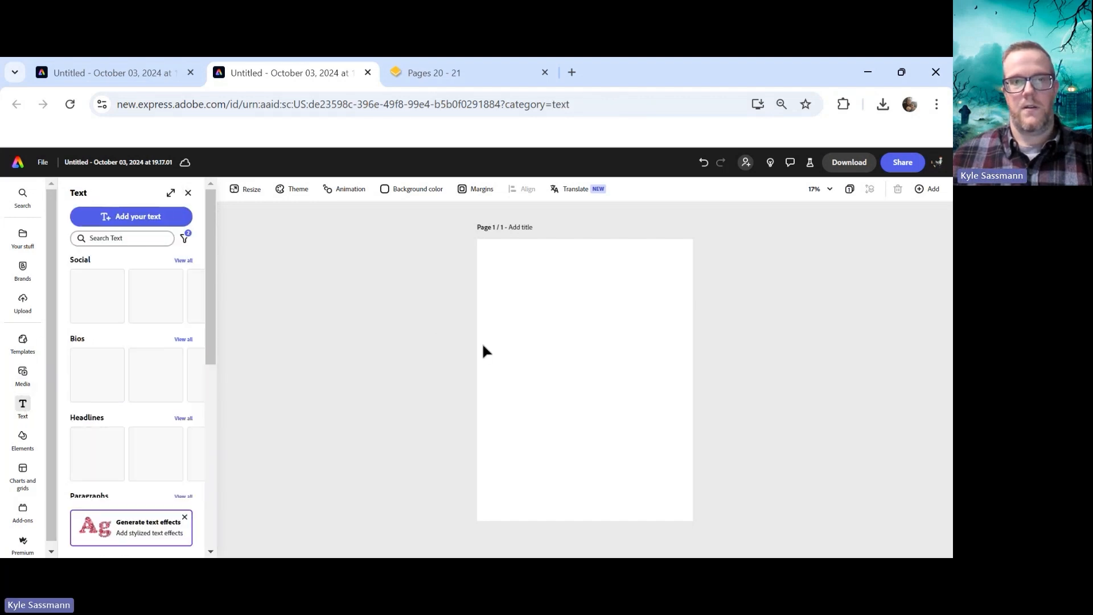
click(129, 217)
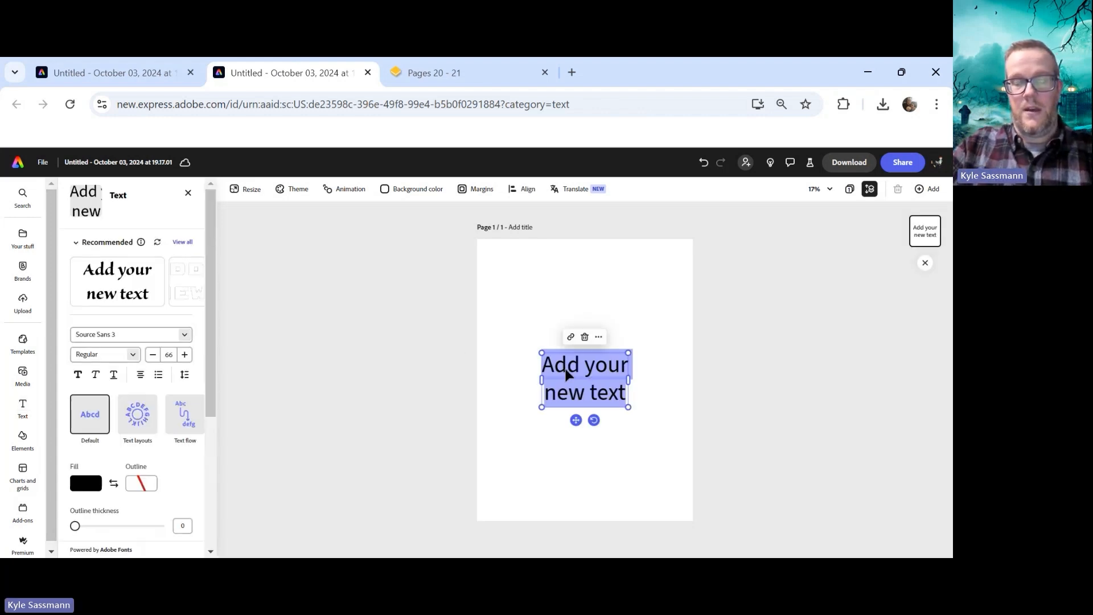
text(fal)
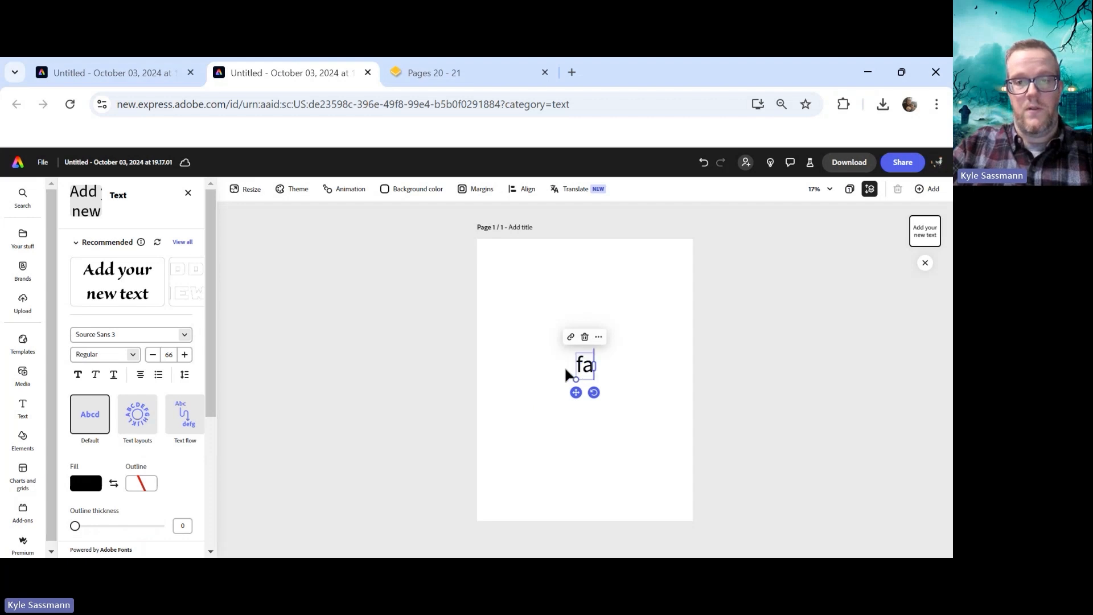
key(BackSpace)
key(BackSpace)
key(BackSpace)
text(FALL)
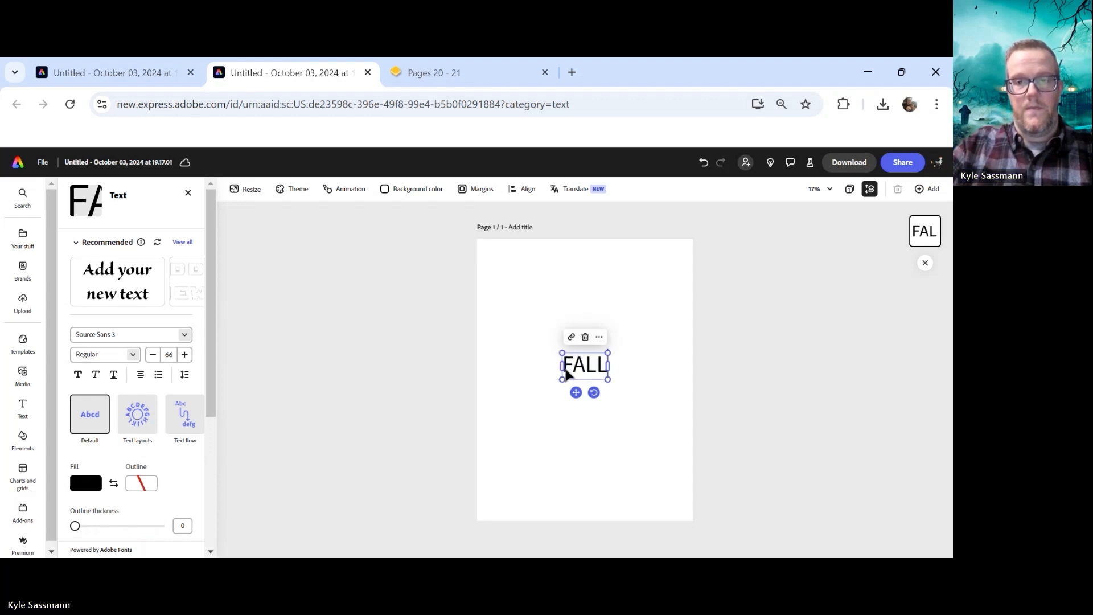
text( EVENTS)
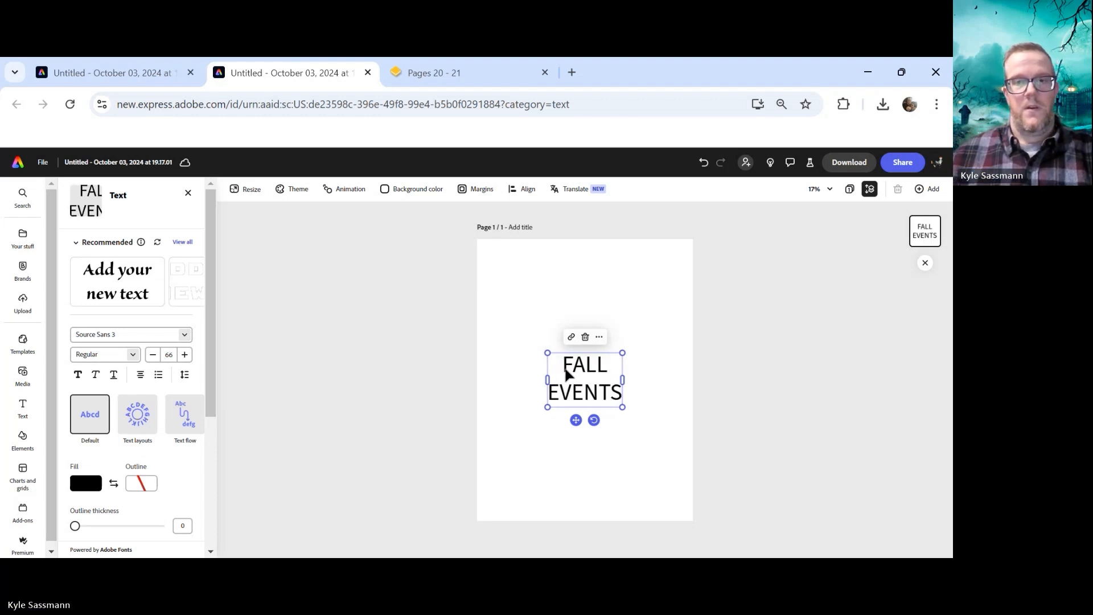
Select all the FALL EVENTS text and change its font to Bungee
double_click(565, 368)
click(564, 368)
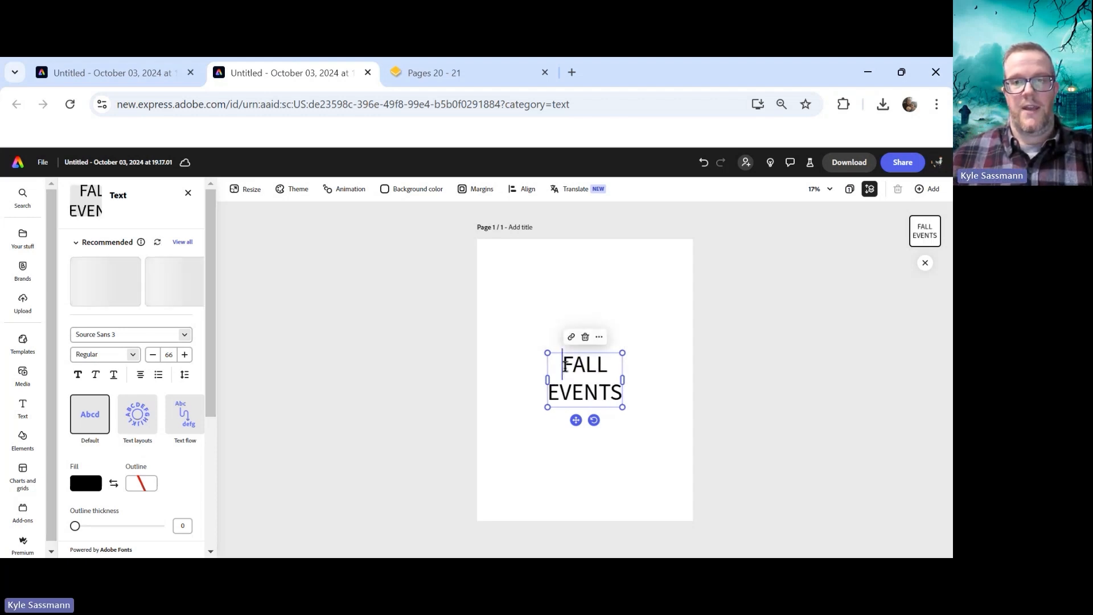
drag(564, 368, 637, 398)
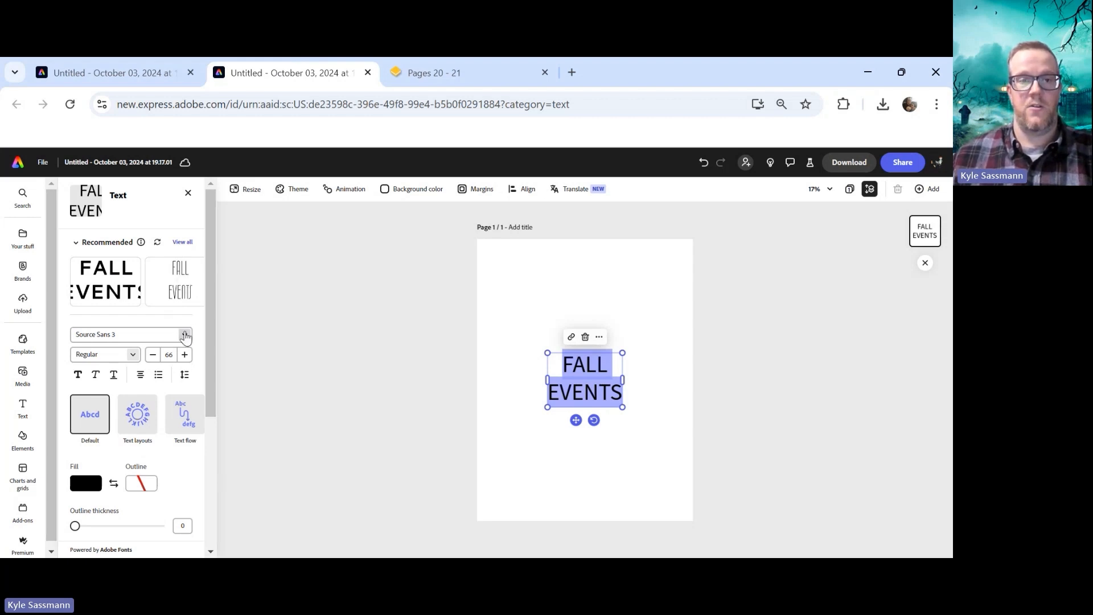
click(185, 337)
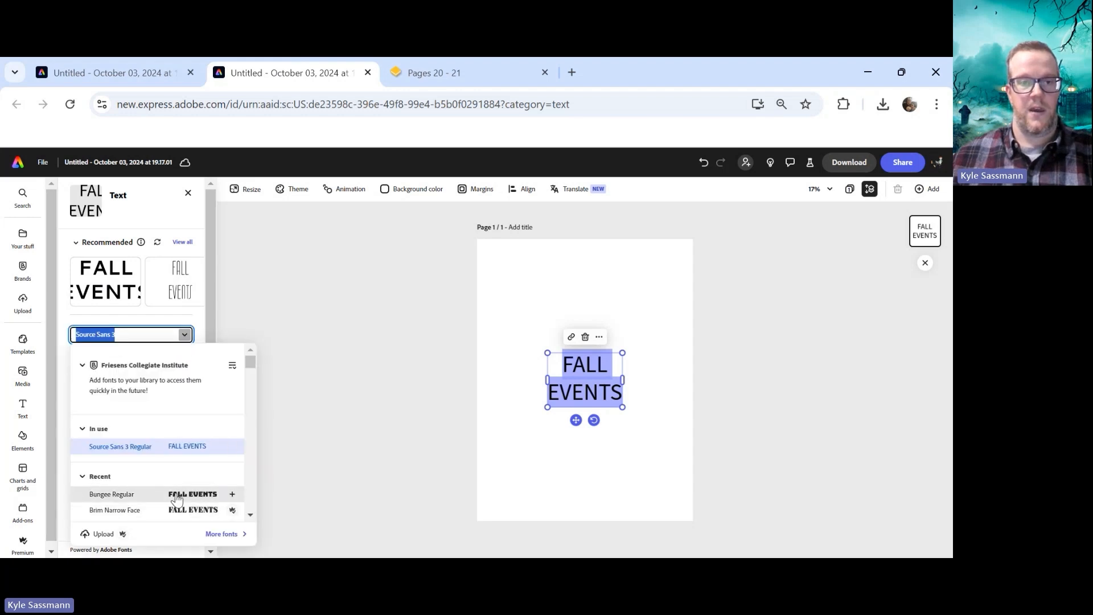
scroll(177, 499, down, 1)
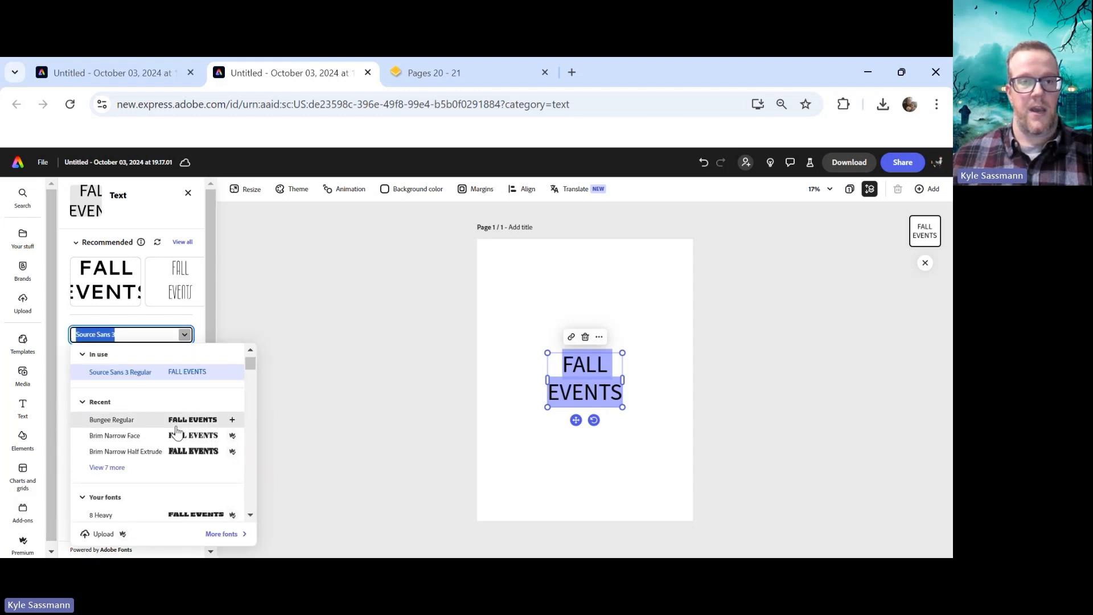
click(158, 426)
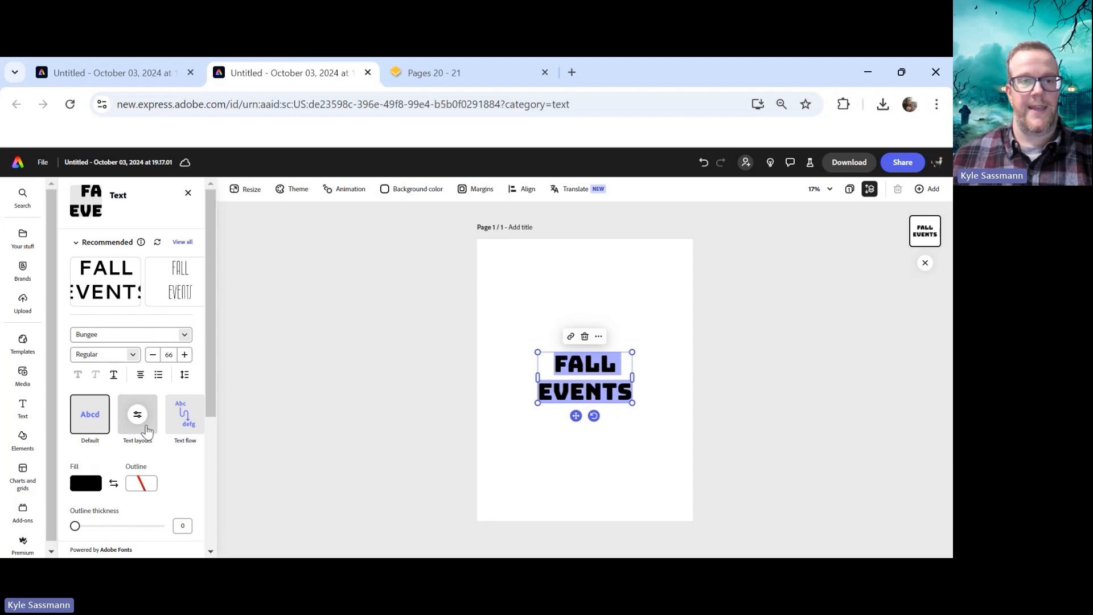
Apply the Dynamic text layout to FALL EVENTS and enlarge it to span the page width in the upper middle
click(147, 431)
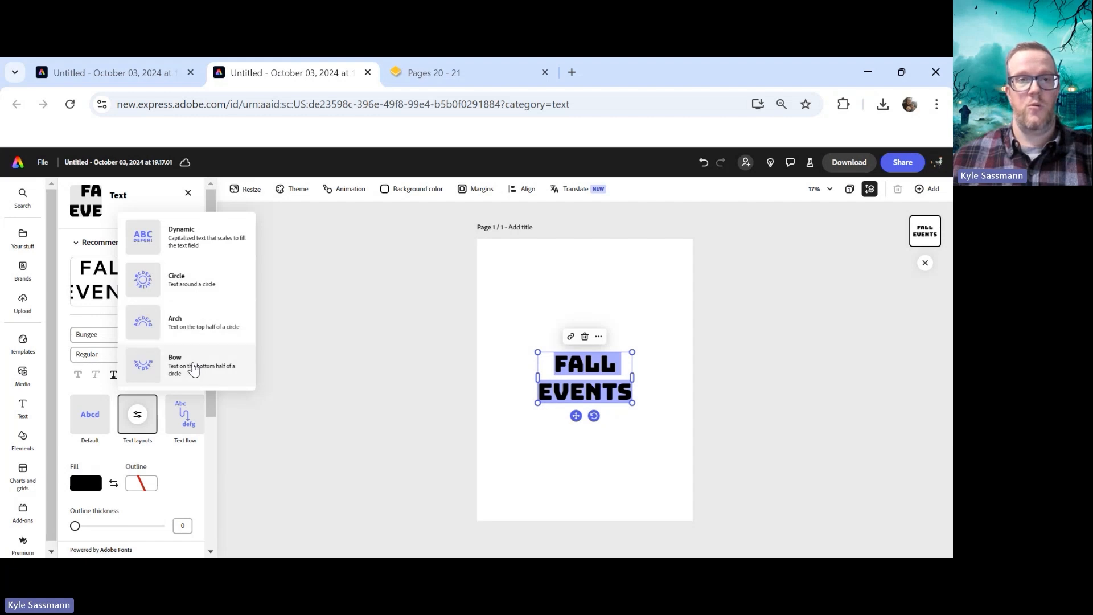
click(188, 238)
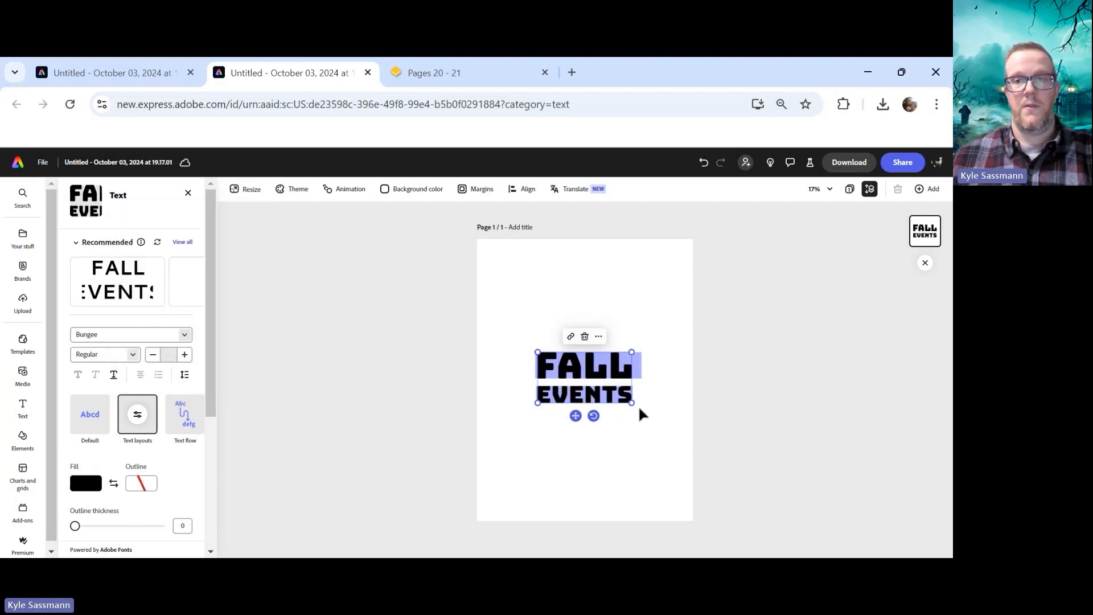
drag(633, 402, 684, 459)
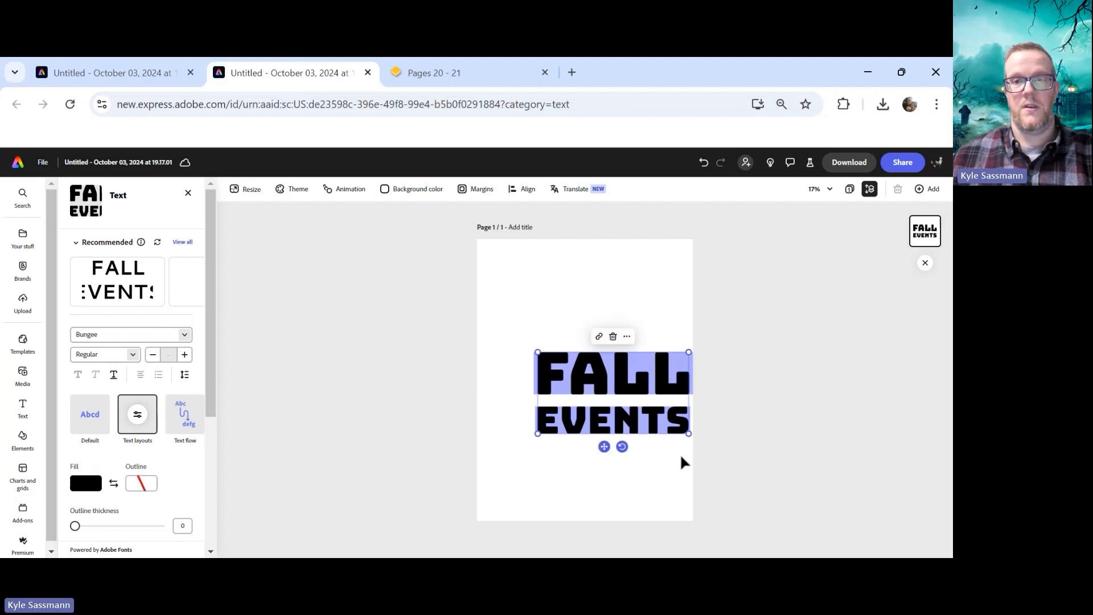
drag(690, 354, 724, 305)
click(648, 340)
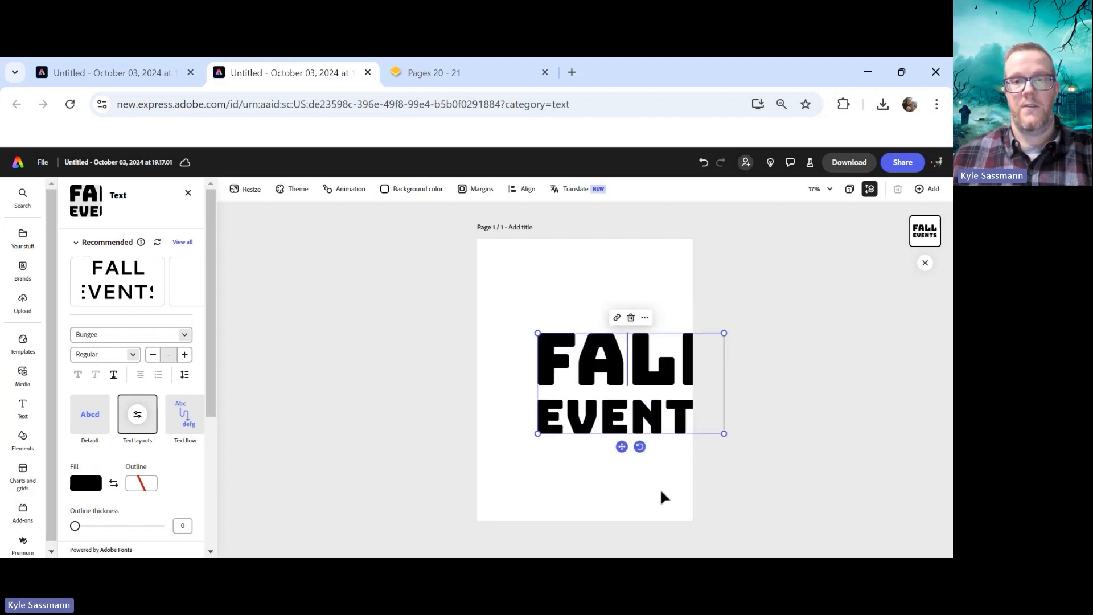
drag(619, 445, 590, 419)
drag(505, 407, 546, 385)
mouse_move(610, 398)
mouse_down()
mouse_move(603, 413)
mouse_move(606, 398)
mouse_up()
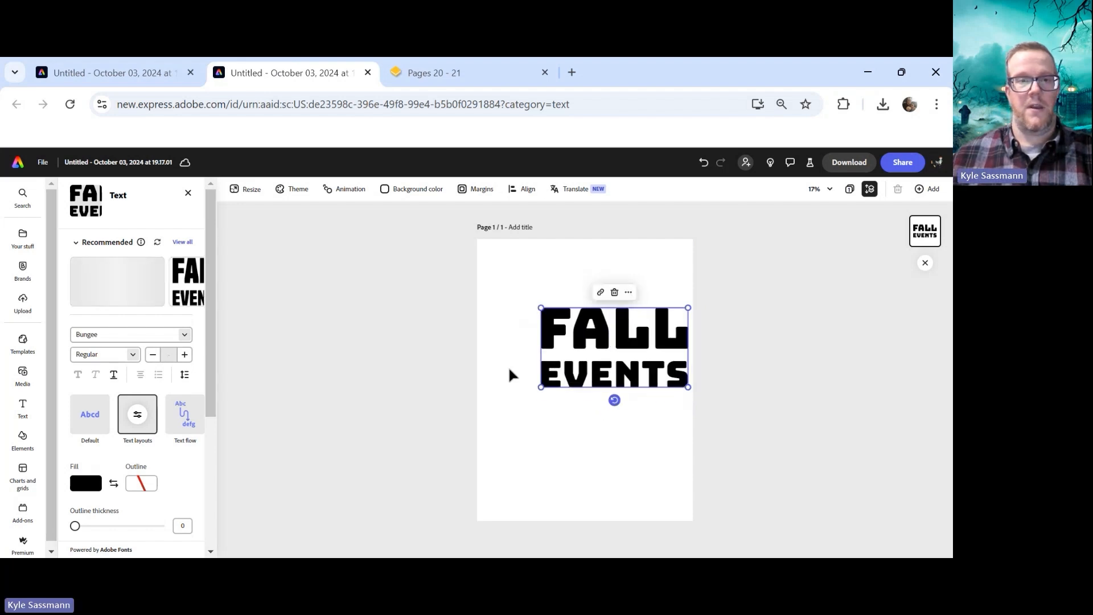
Add a second text box below the headline reading I PUT A SPELL ON YOU
click(23, 406)
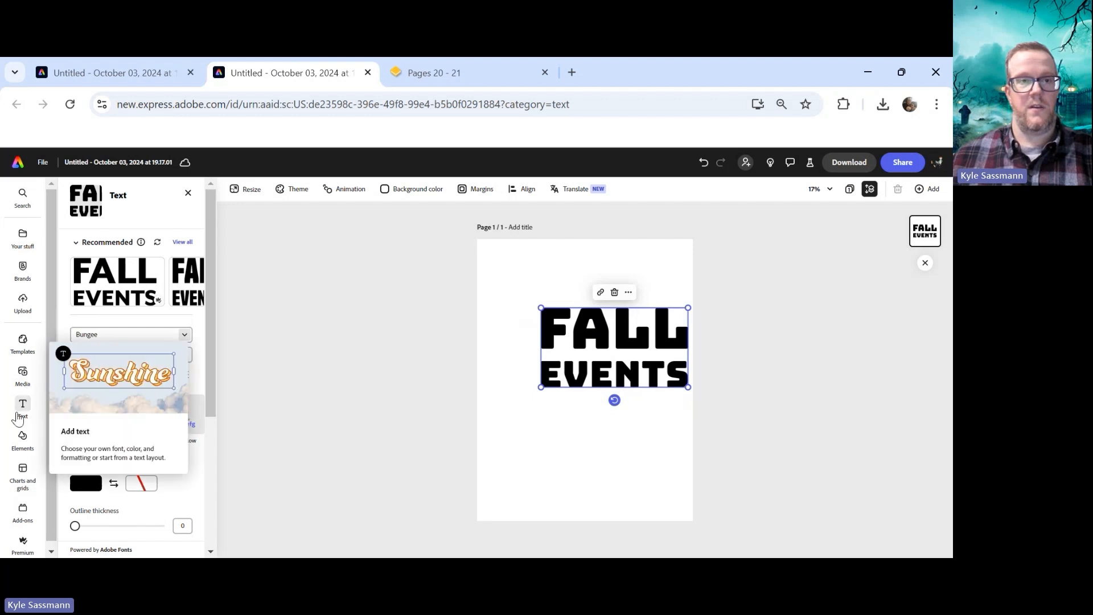
click(131, 218)
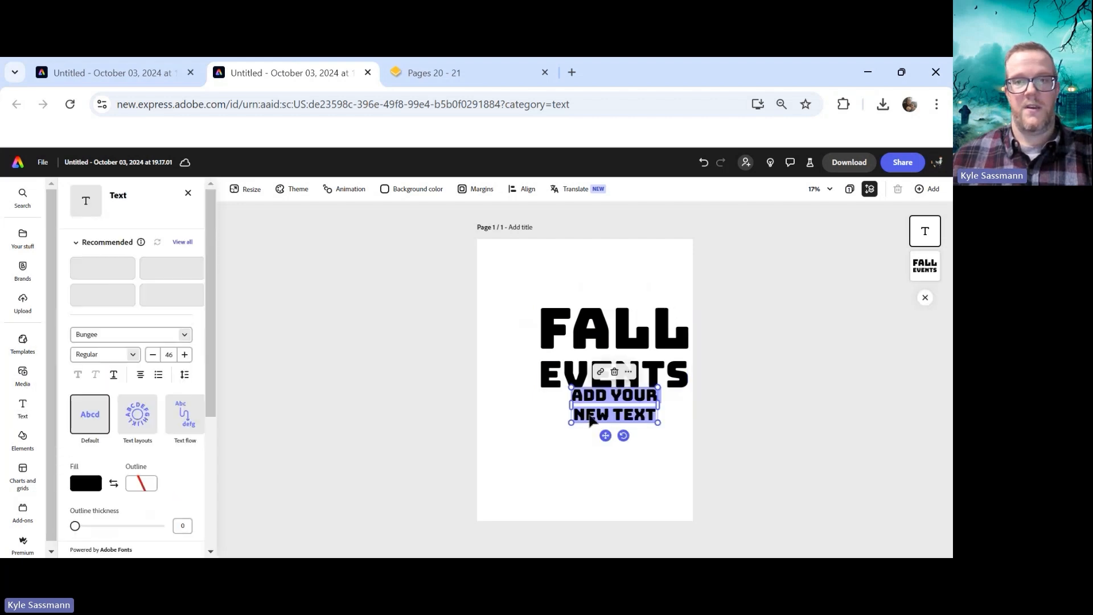
mouse_move(654, 417)
mouse_down()
mouse_move(582, 410)
mouse_move(628, 405)
mouse_move(655, 421)
mouse_up()
click(582, 410)
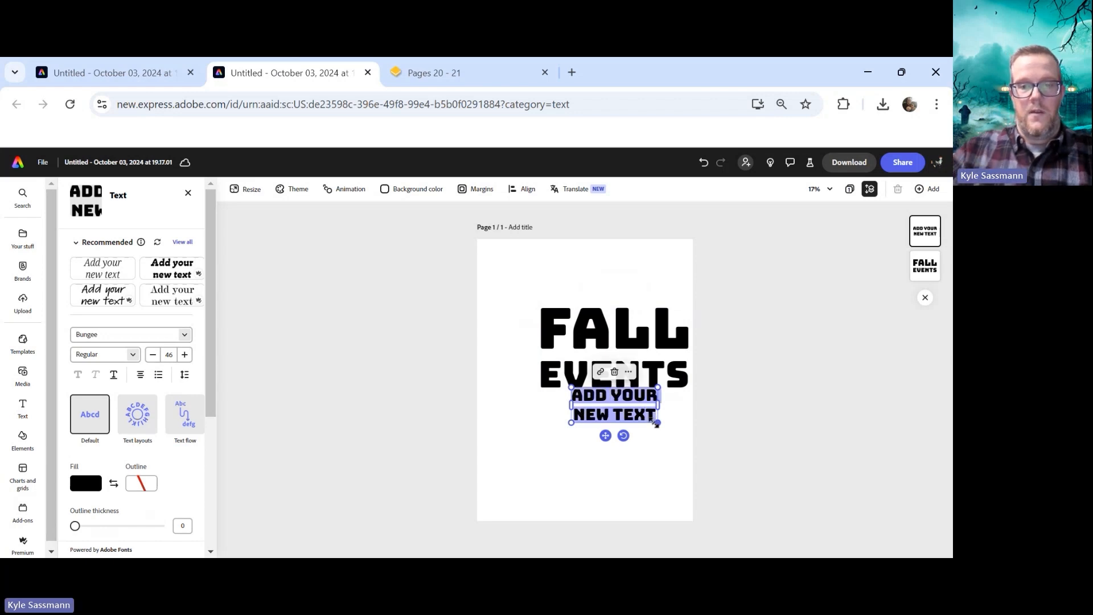
key(BackSpace)
text(I PUT A SP)
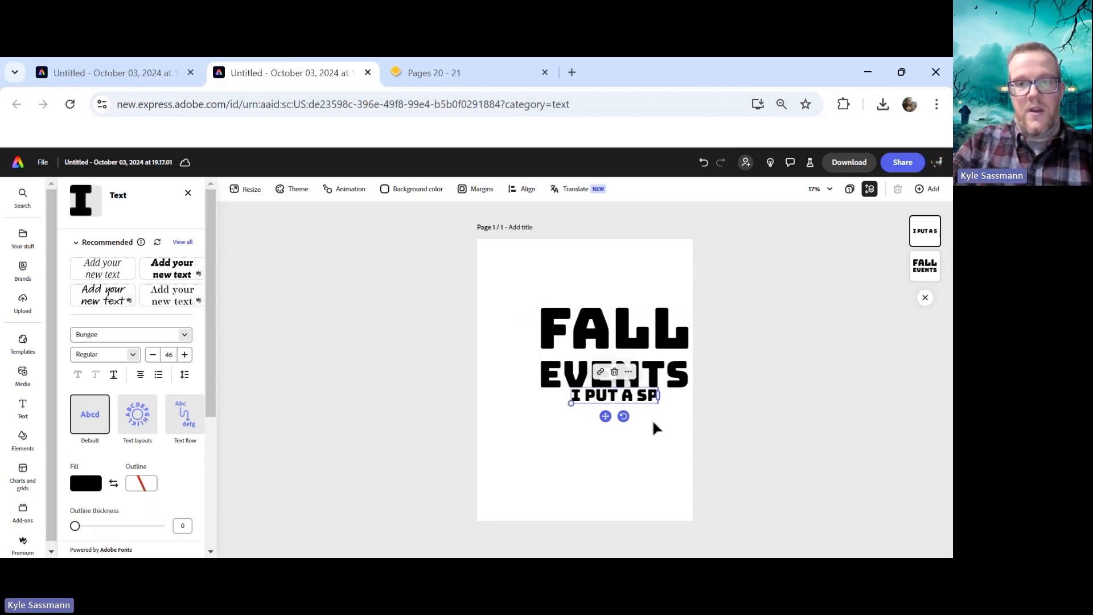
text(ELL ON YOU)
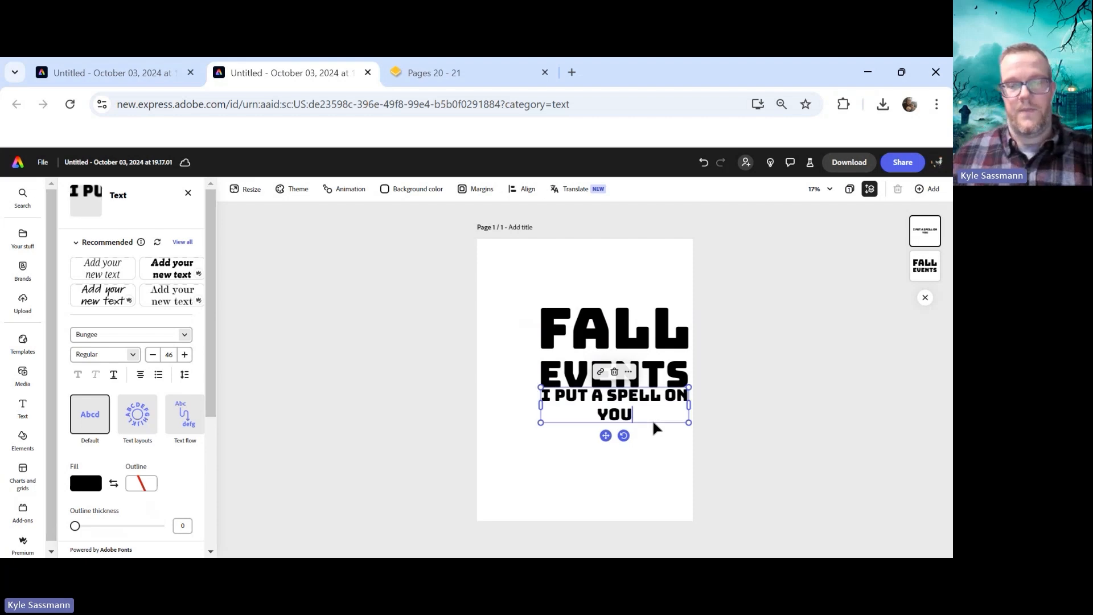
Select all the I PUT A SPELL ON YOU text and set its font size to 31
mouse_move(547, 396)
mouse_down()
mouse_move(652, 413)
mouse_move(532, 391)
mouse_up()
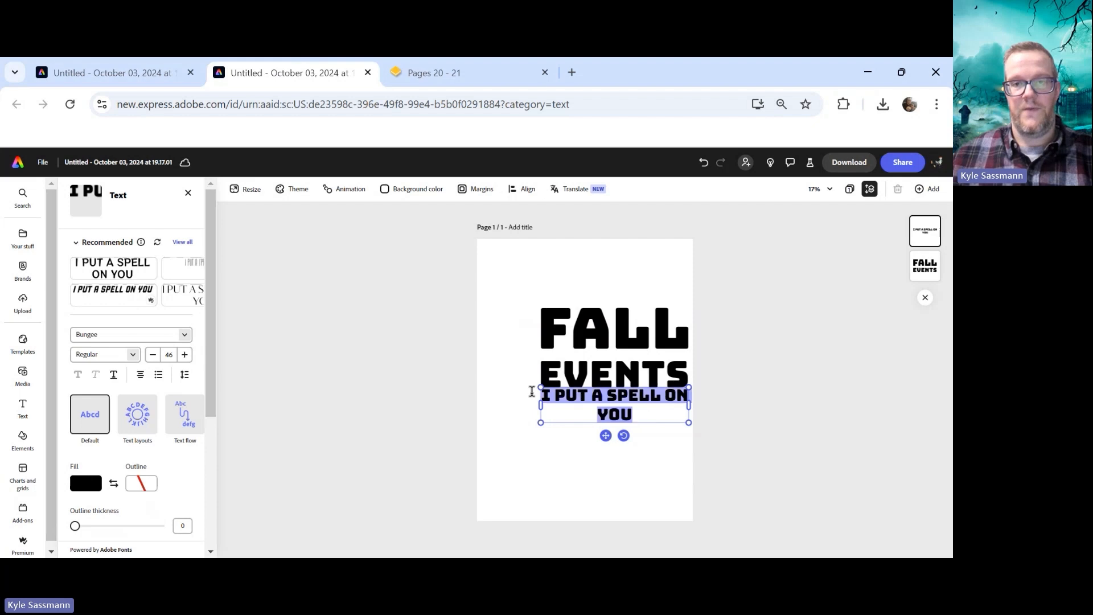
click(153, 354)
click(153, 355)
click(153, 355)
click(153, 355)
click(153, 354)
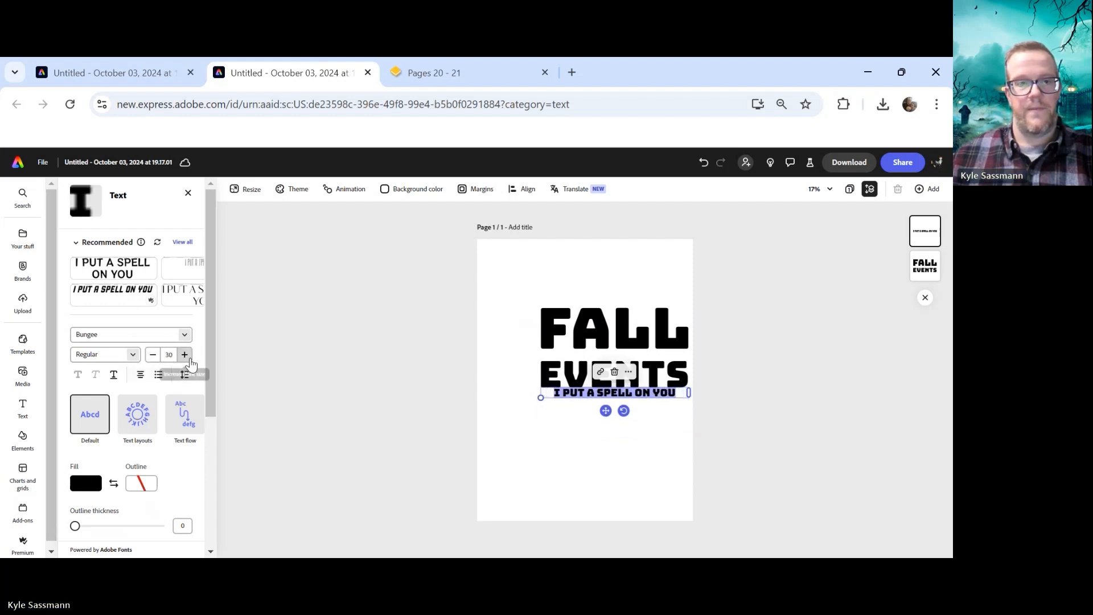
click(184, 355)
Right-align the tagline and nudge it into place beneath the EVENTS line
drag(605, 411, 609, 417)
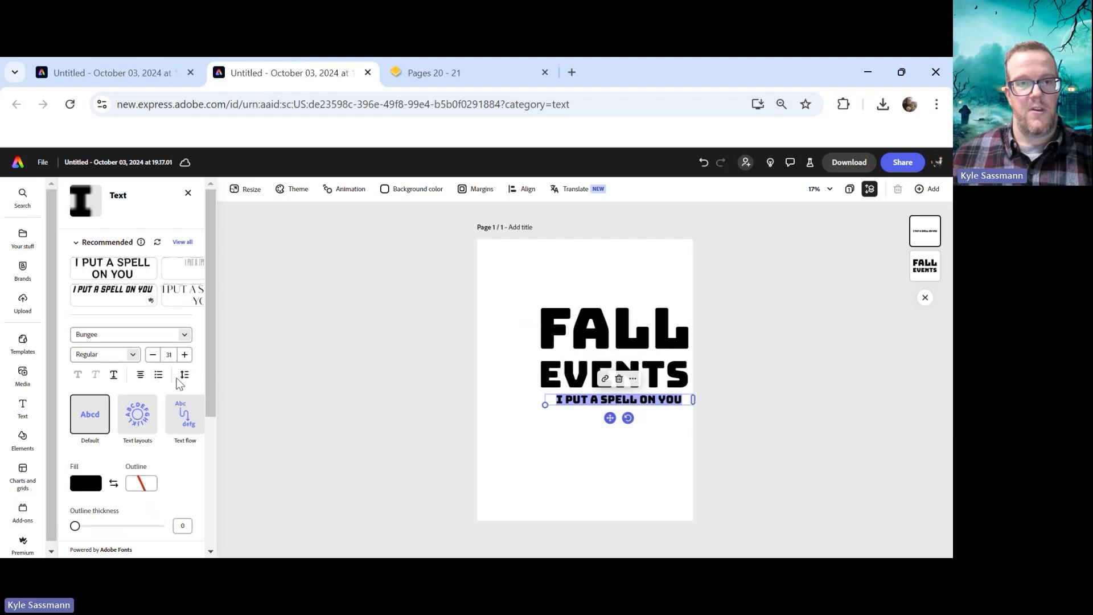
click(140, 375)
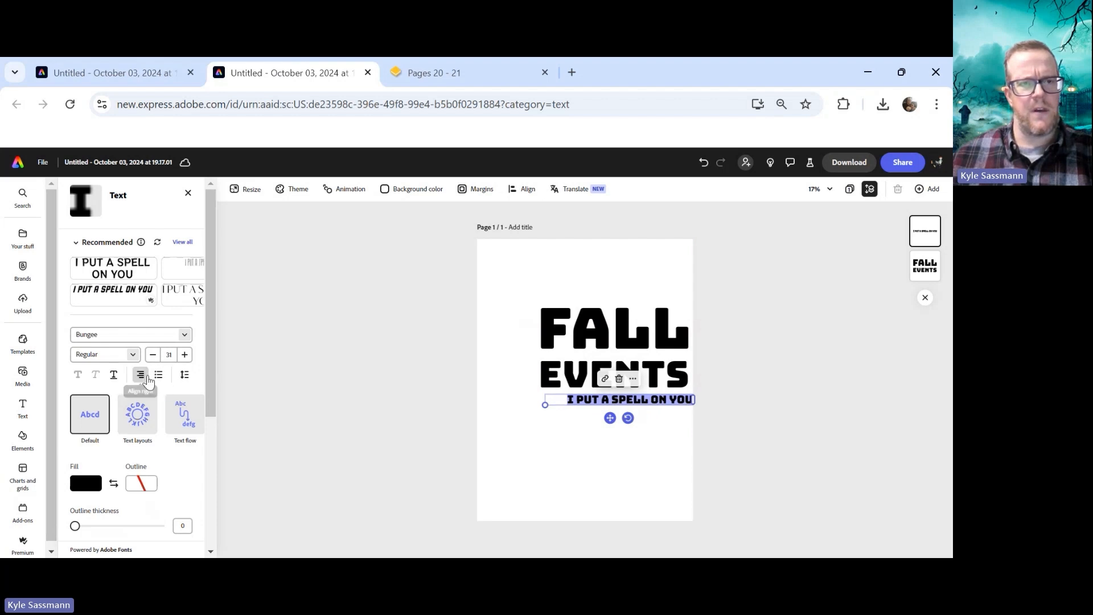
drag(610, 418, 604, 420)
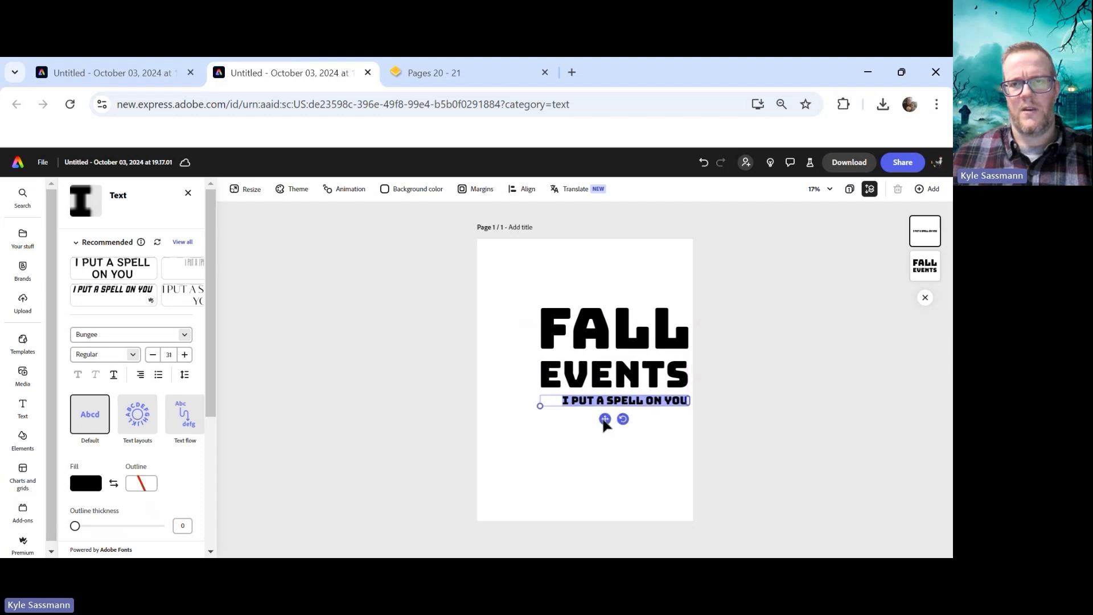
drag(610, 419, 607, 420)
drag(609, 420, 607, 419)
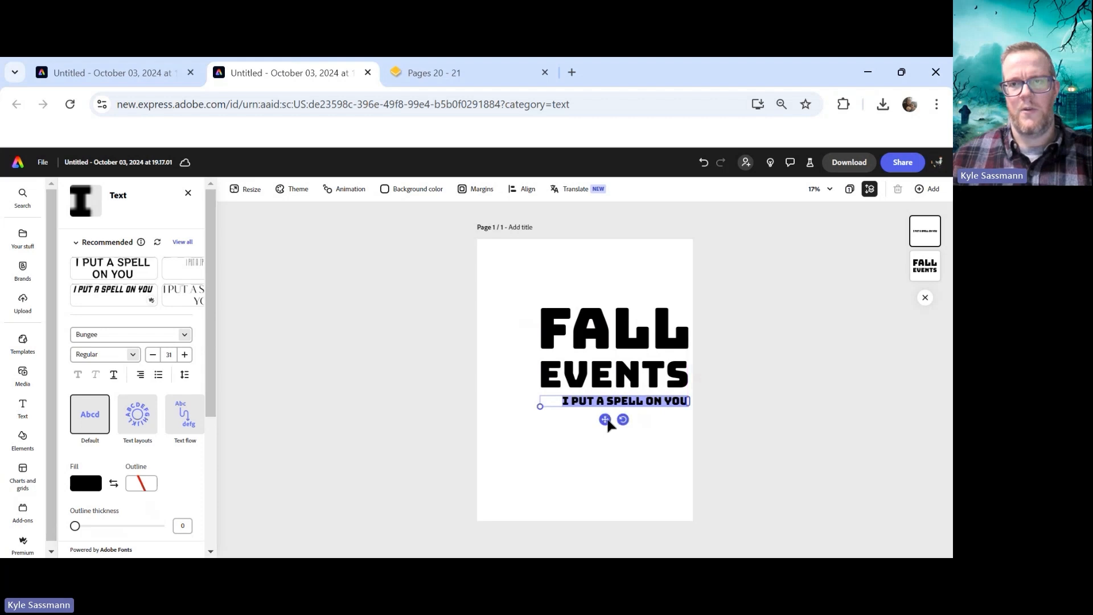
click(635, 468)
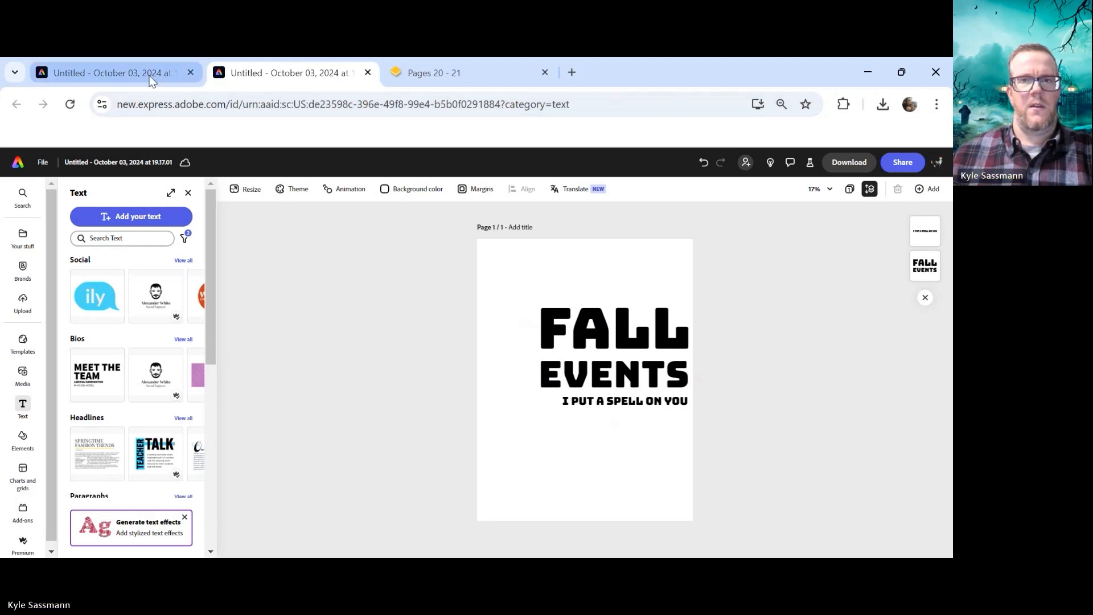
Compare with the reference poster, then add a black rectangle stretched down the page's full height along its left edge
click(108, 73)
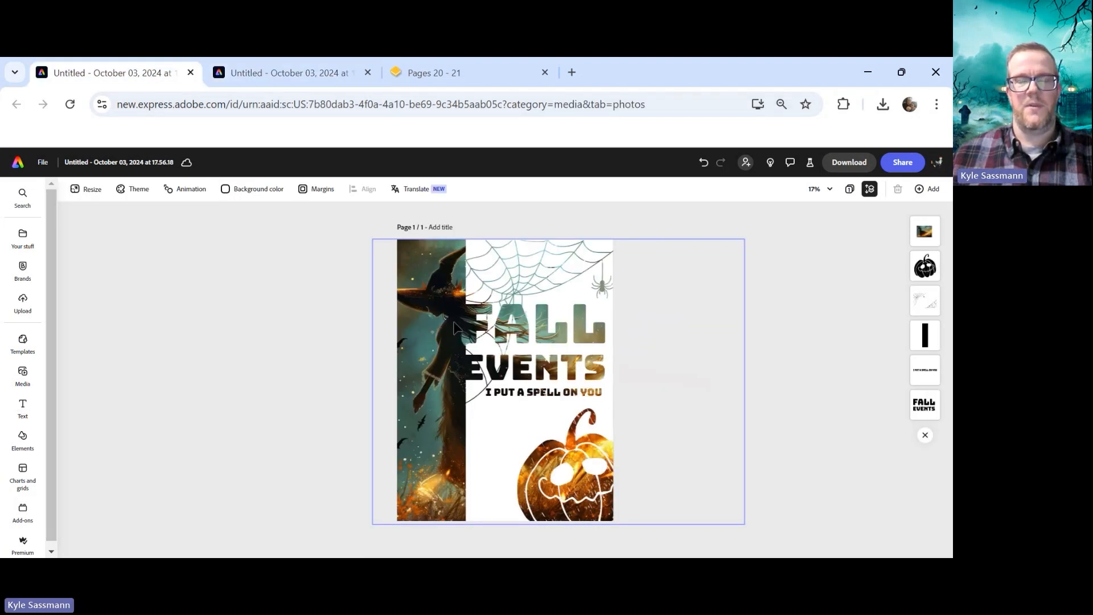
click(266, 74)
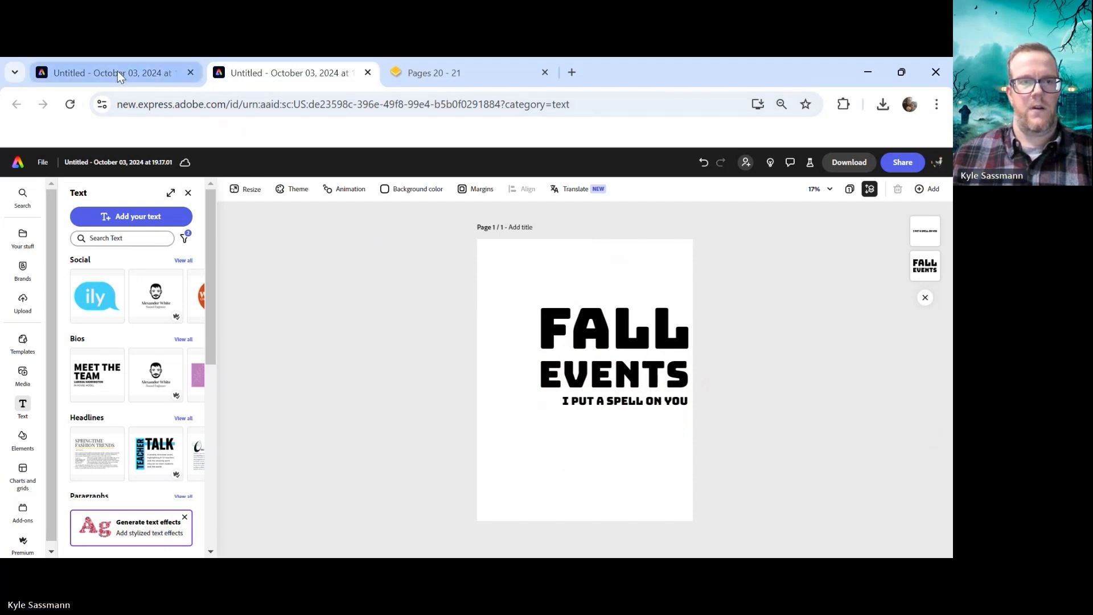
click(26, 451)
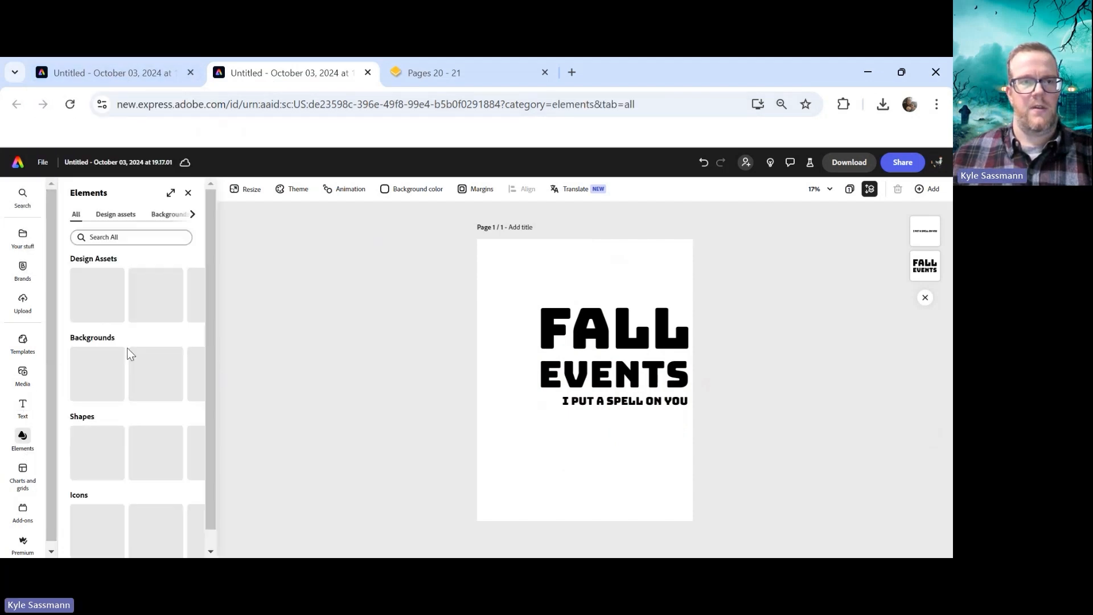
scroll(164, 440, down, 3)
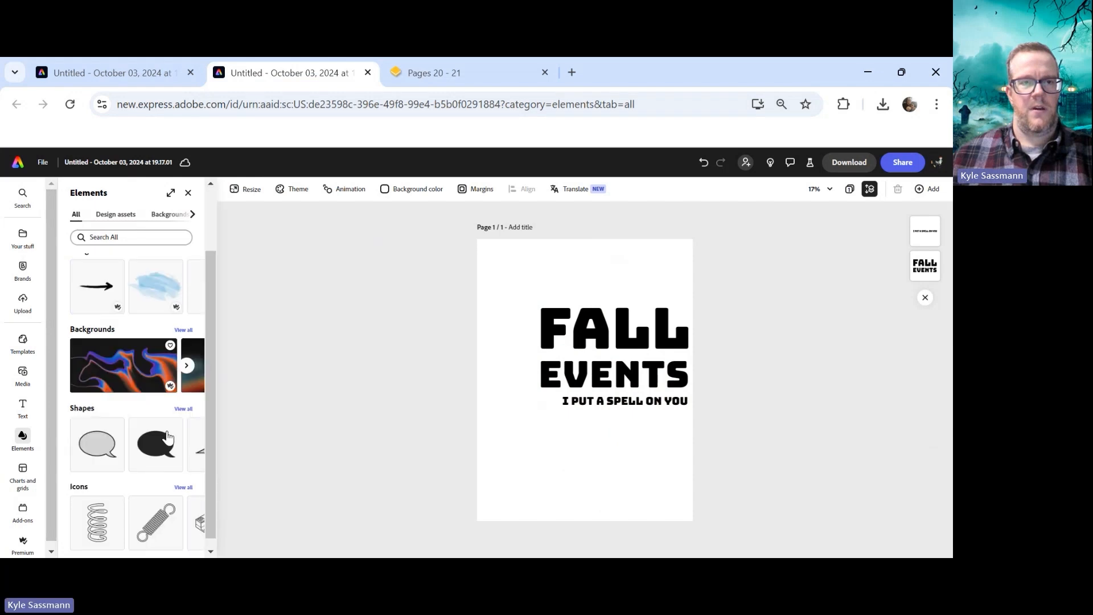
click(183, 409)
drag(155, 403, 505, 298)
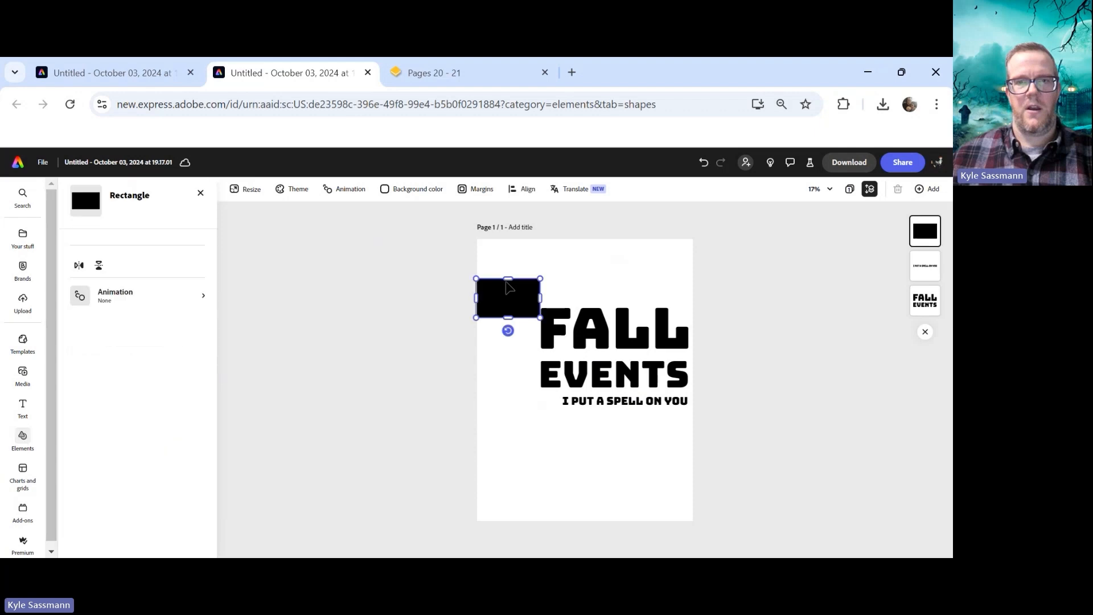
drag(506, 277, 491, 527)
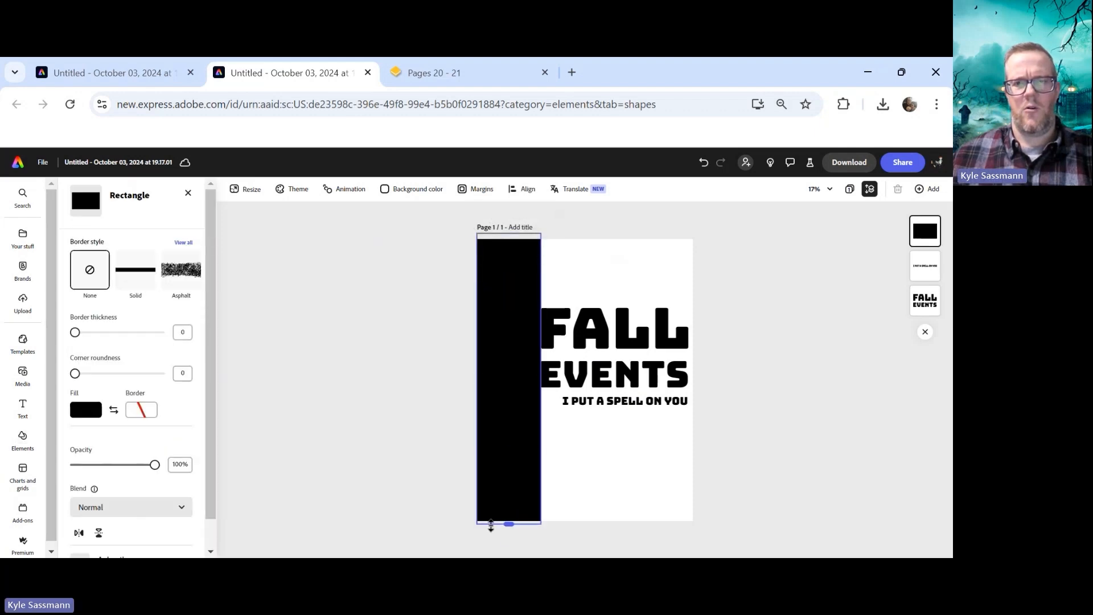
click(417, 325)
Check the reference, zoom in to 75% and align the rectangle's edge with the headline, then return to 25%
click(145, 81)
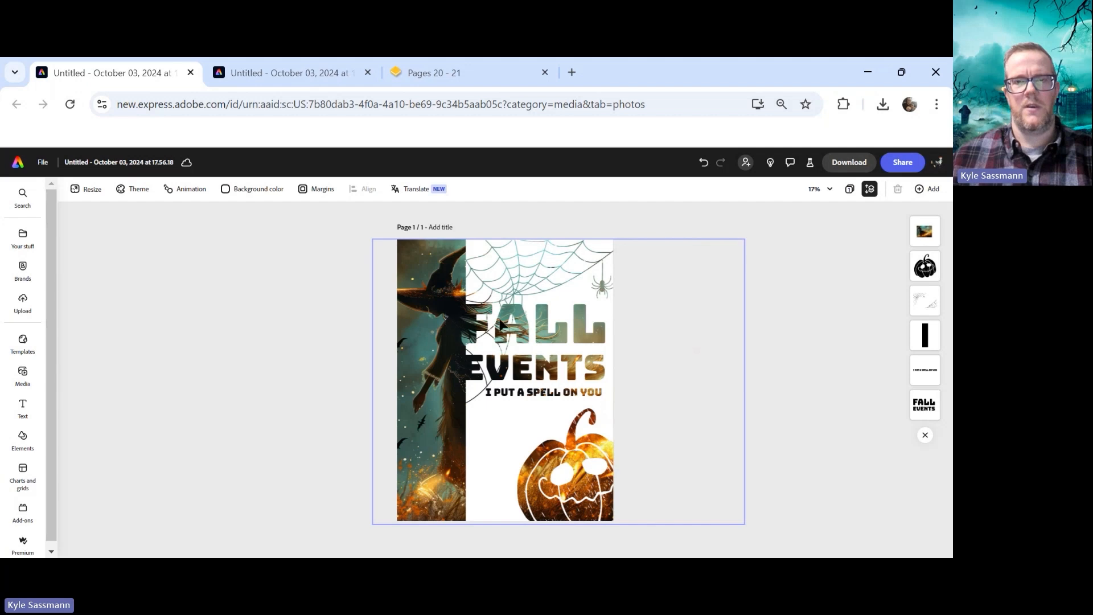
click(263, 80)
click(826, 189)
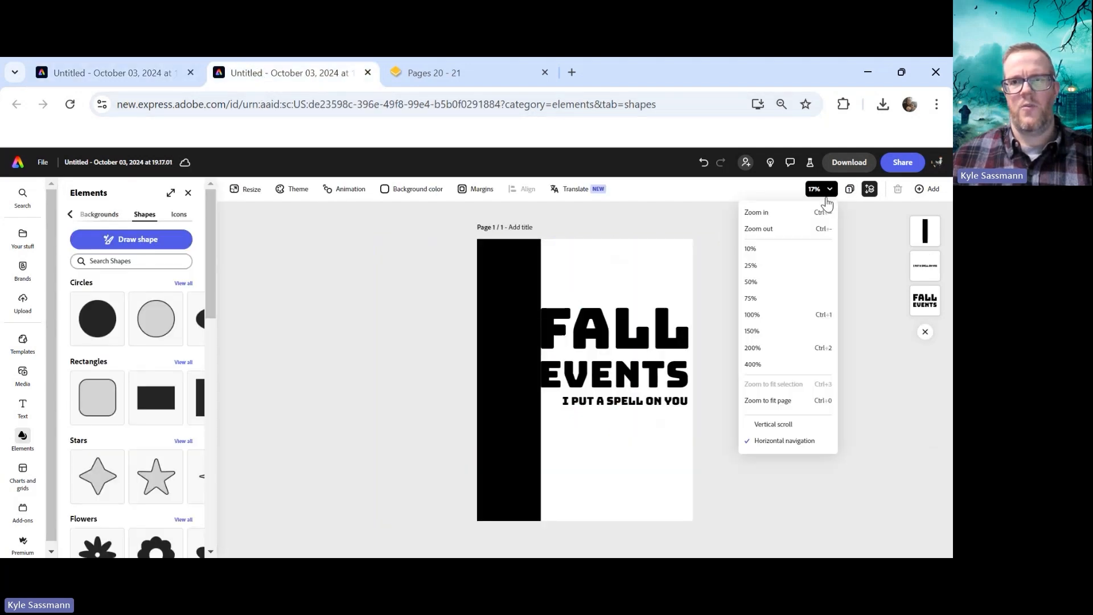
click(782, 302)
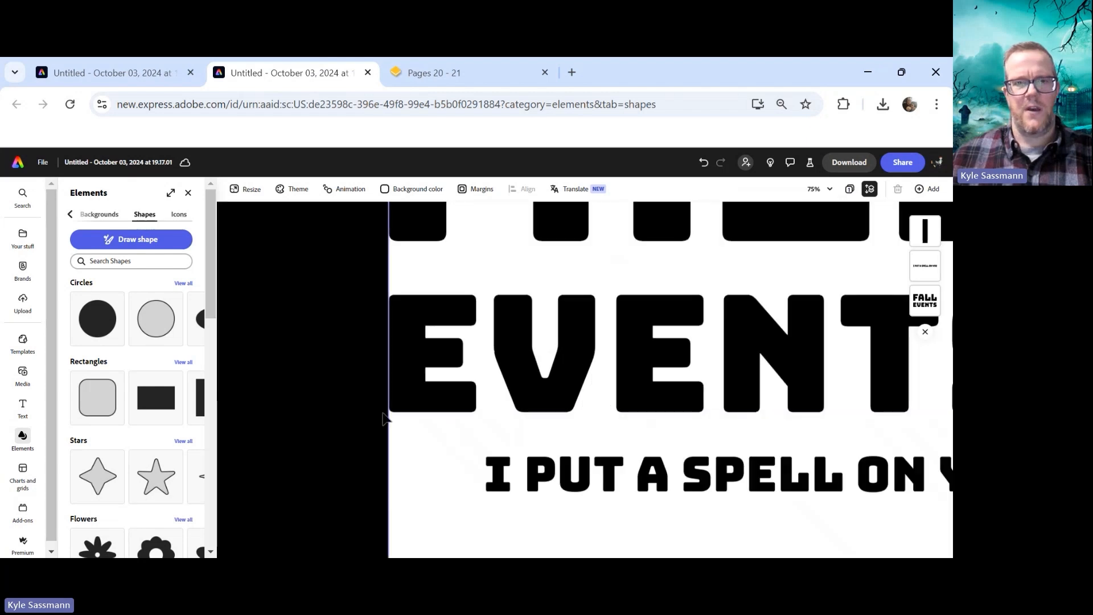
click(362, 423)
drag(389, 376, 392, 374)
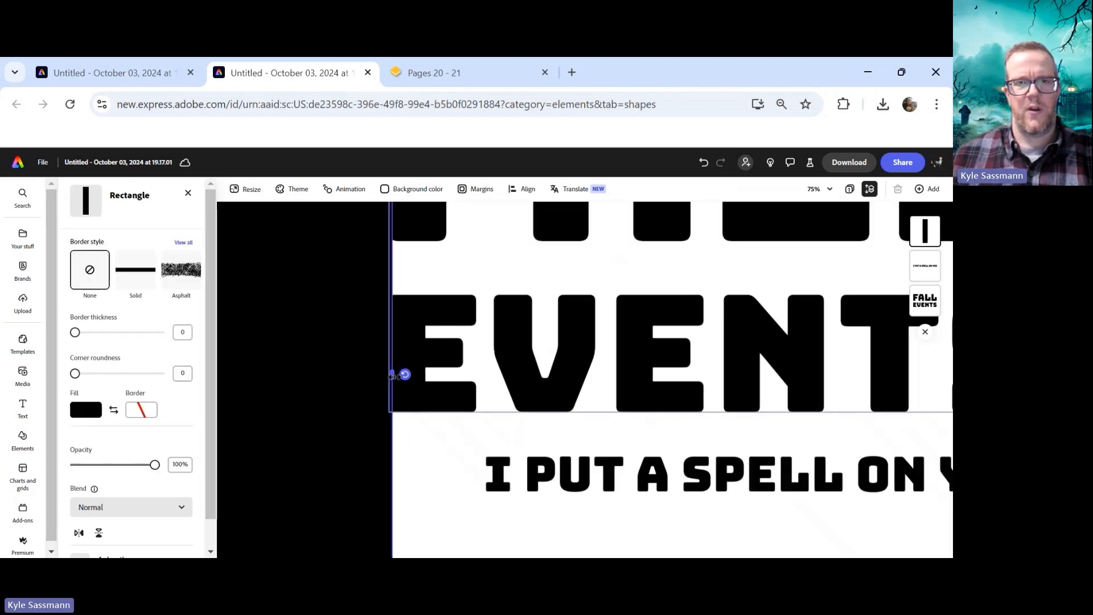
click(482, 274)
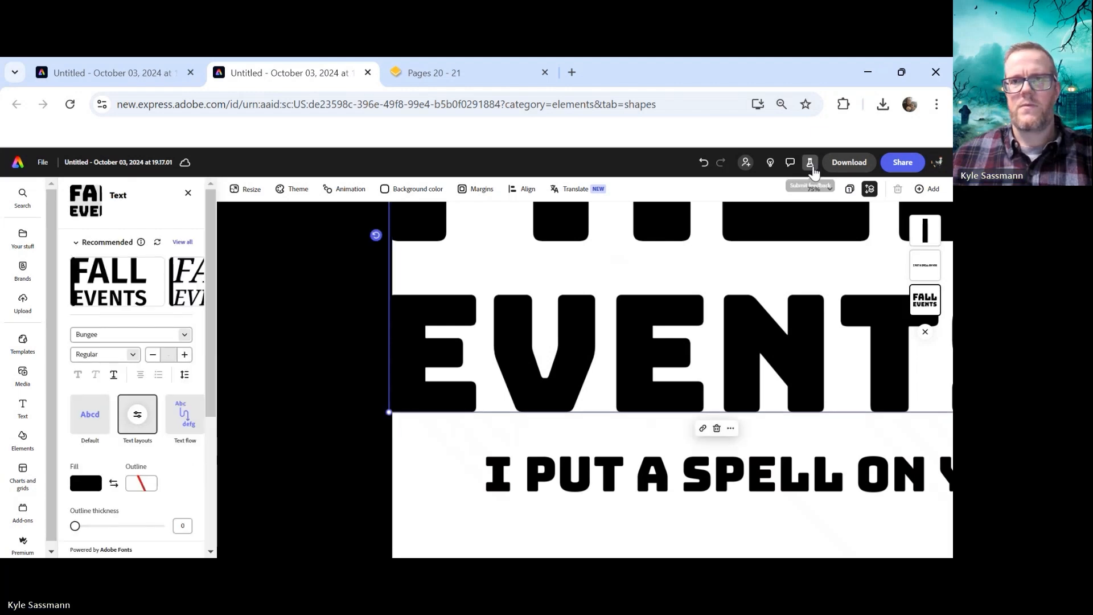
click(822, 189)
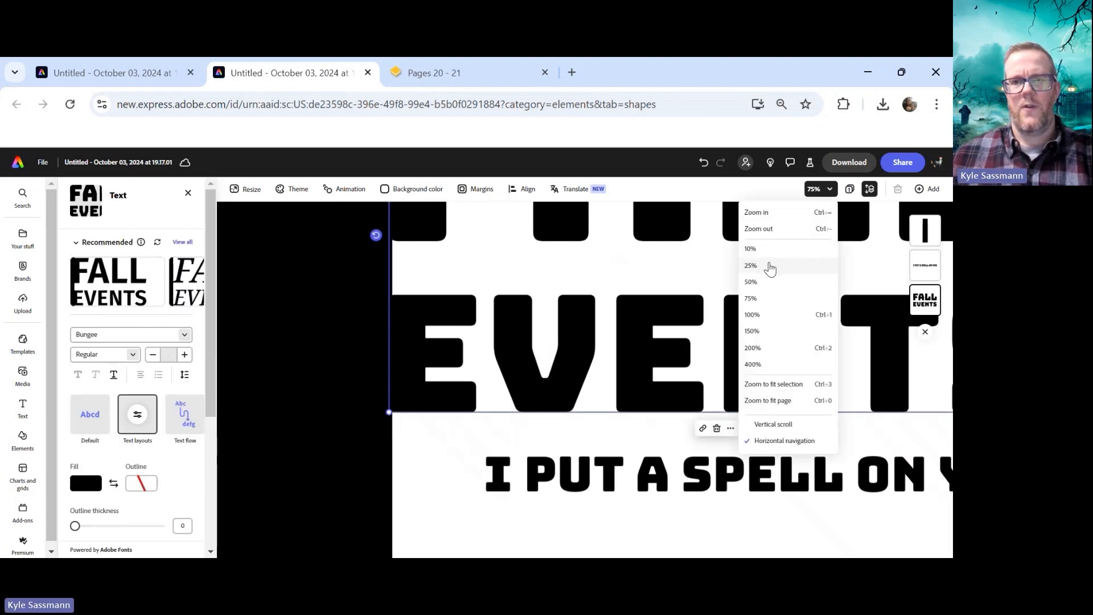
click(751, 266)
click(361, 302)
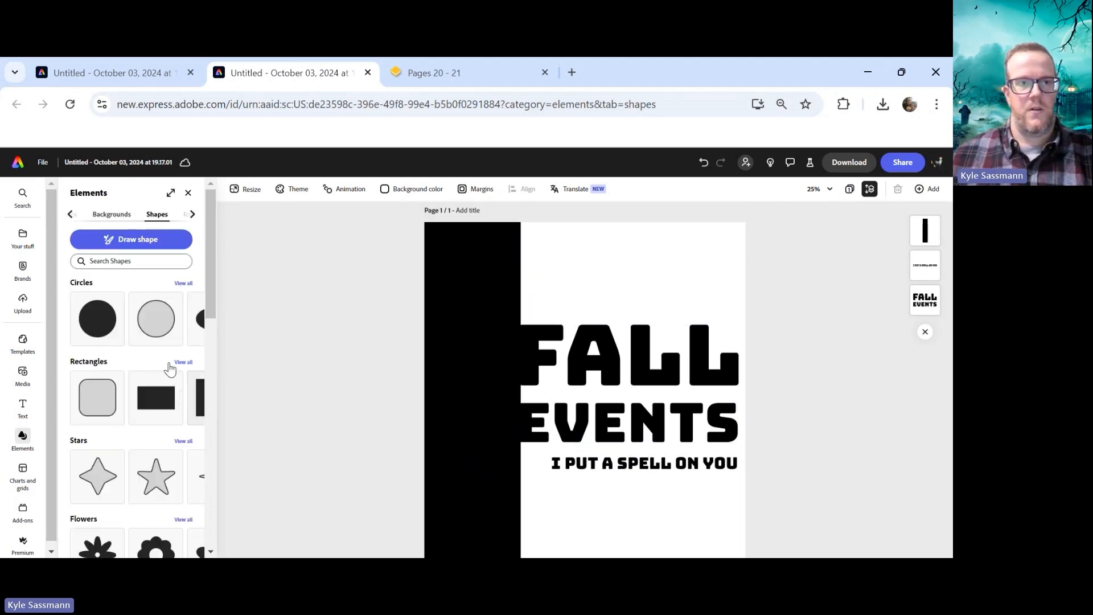
Search the stock photos for hocus pocus and add the flying witch photo to the page
mouse_move(26, 242)
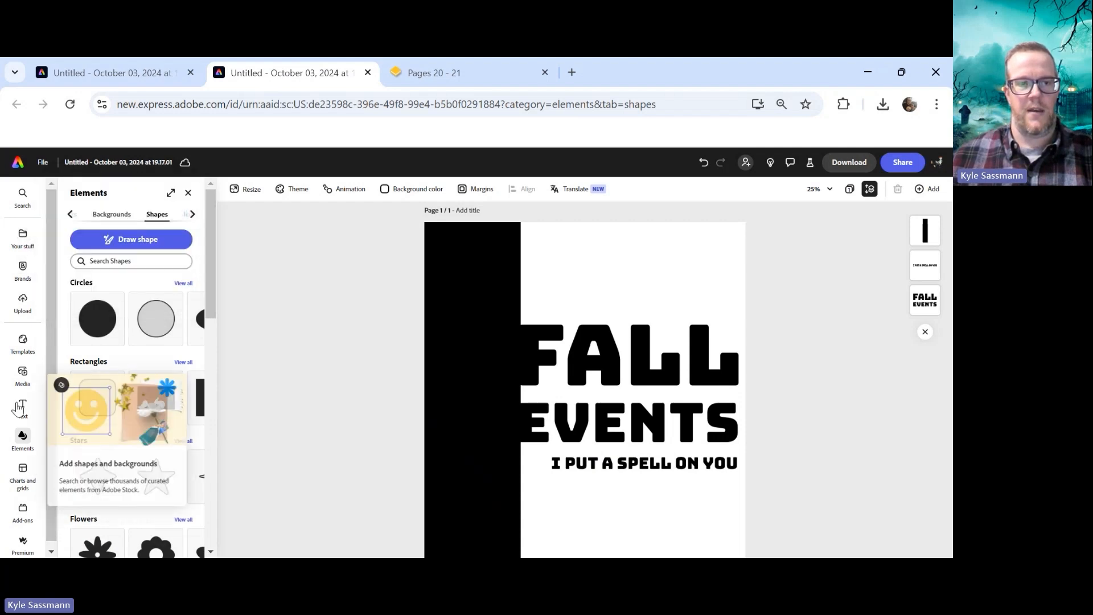
click(23, 373)
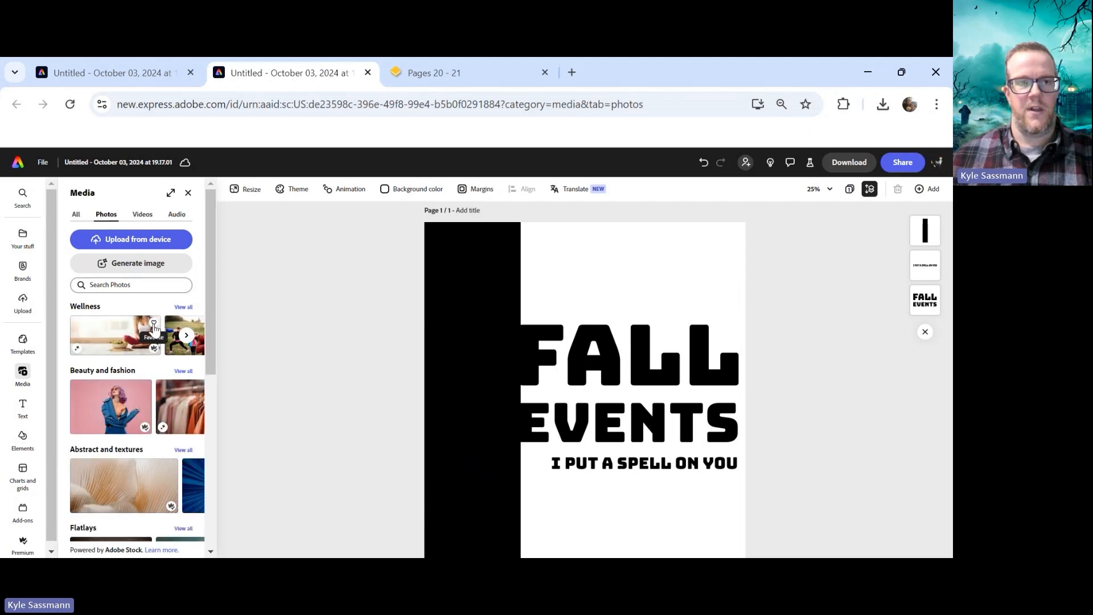
click(24, 239)
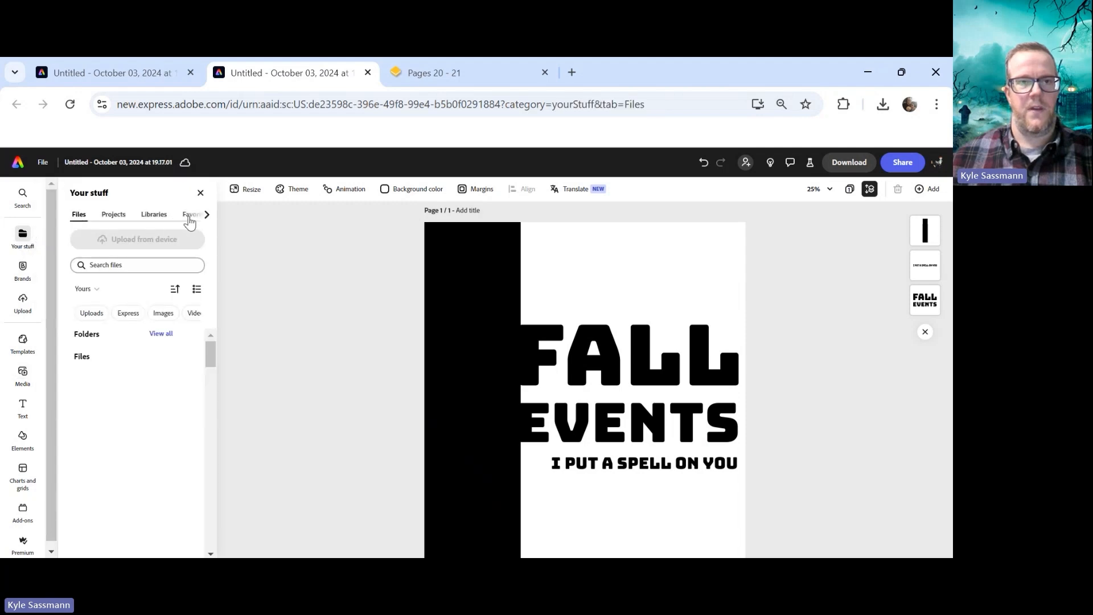
click(188, 215)
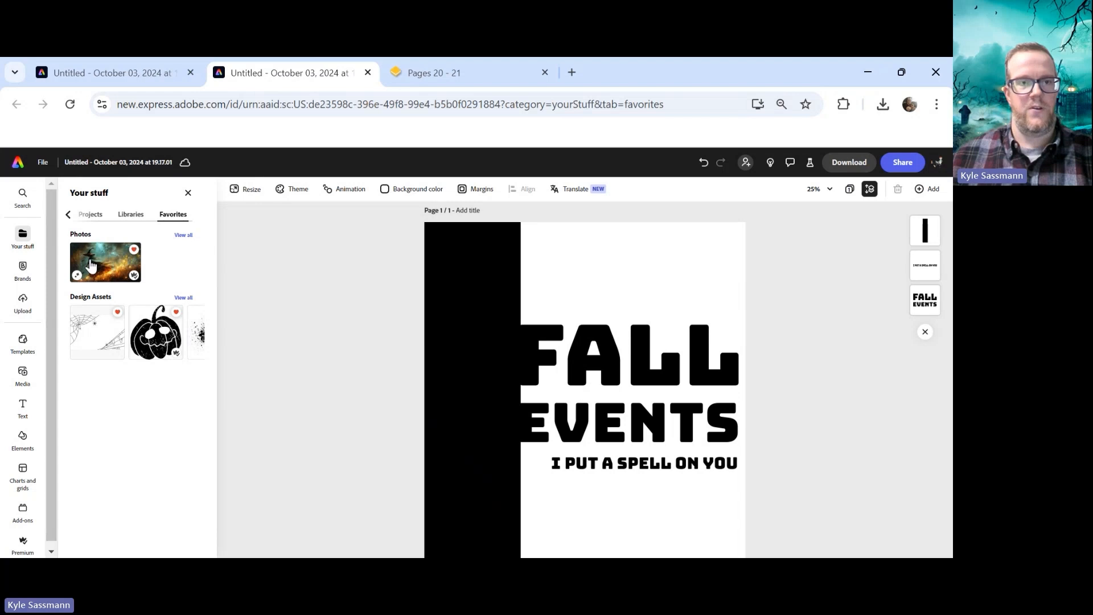
click(23, 373)
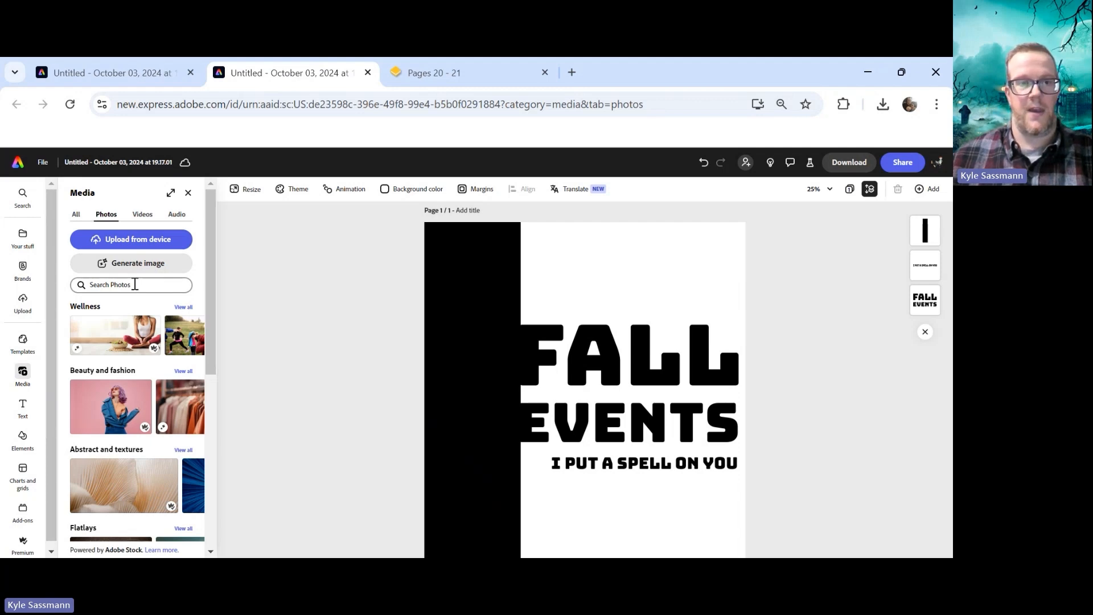
click(135, 285)
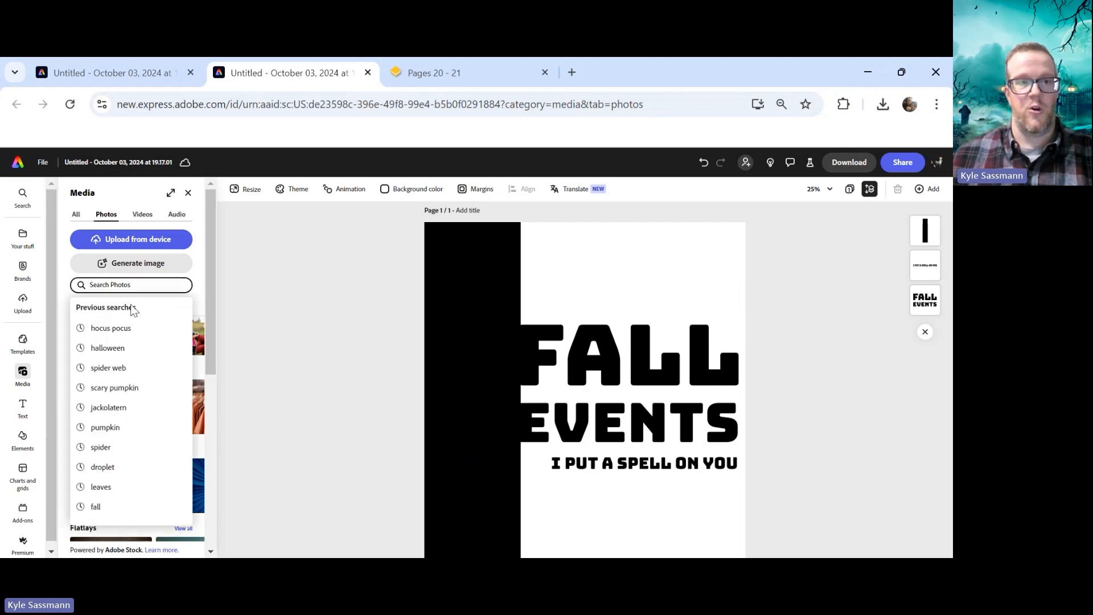
click(139, 335)
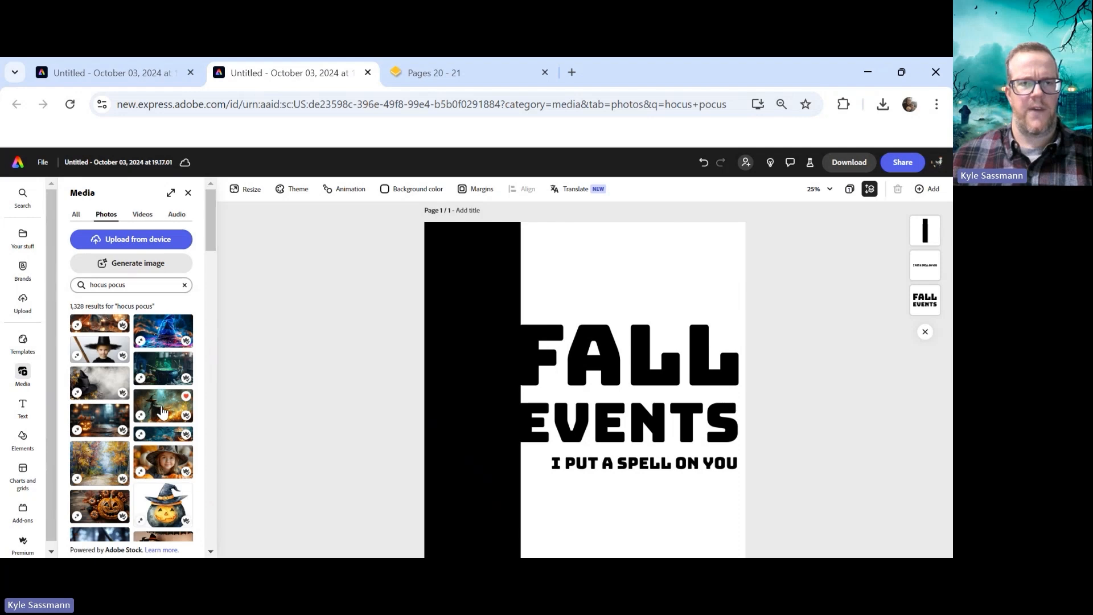
drag(163, 411, 350, 367)
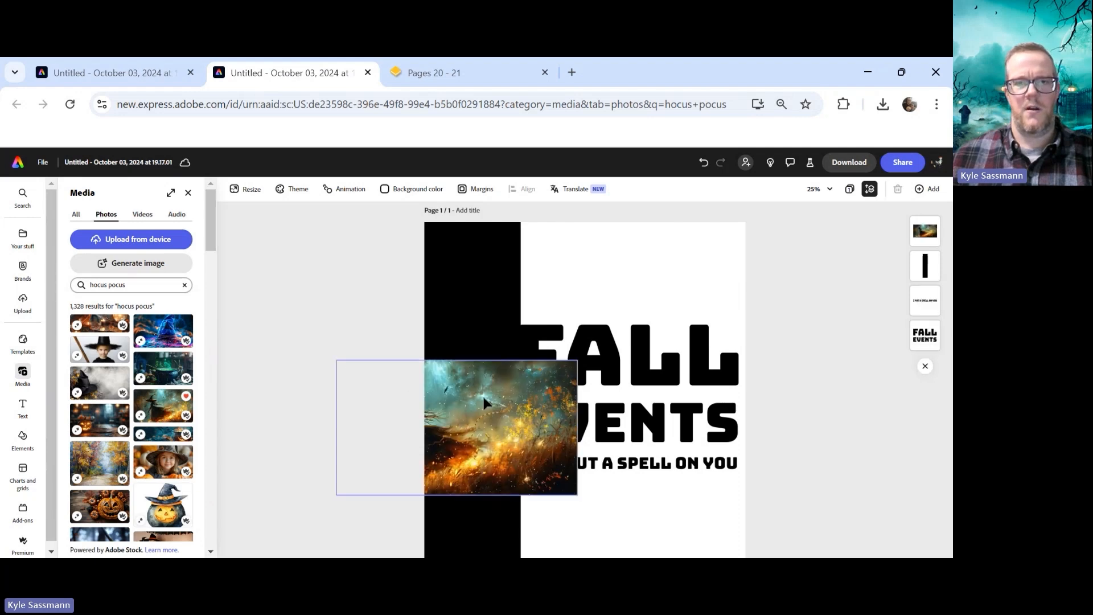
Set the witch photo as the page background, then detach it again
drag(456, 396, 545, 252)
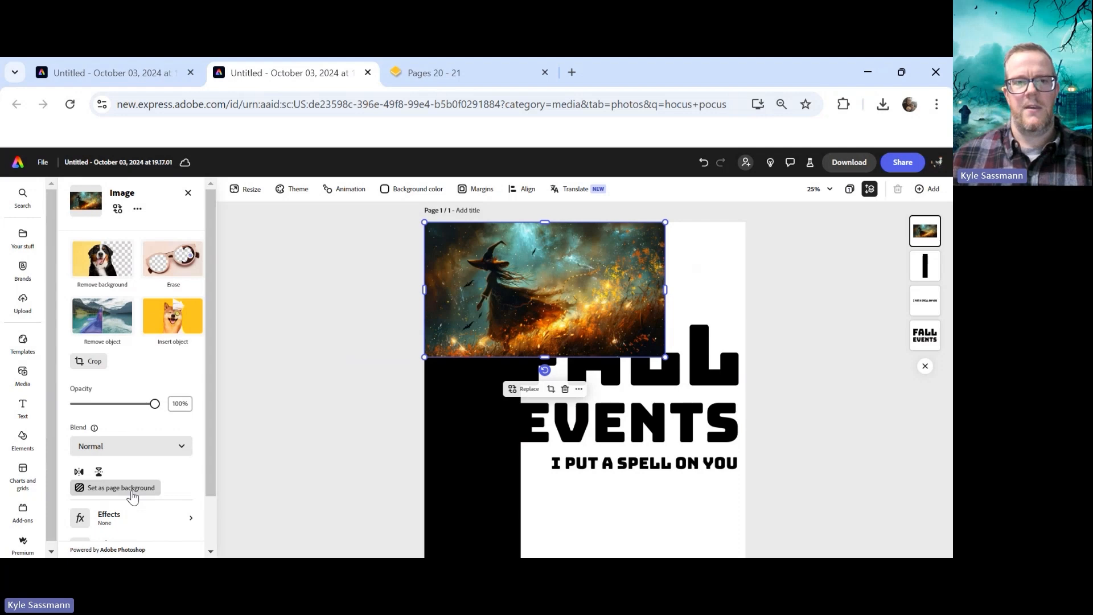
click(132, 490)
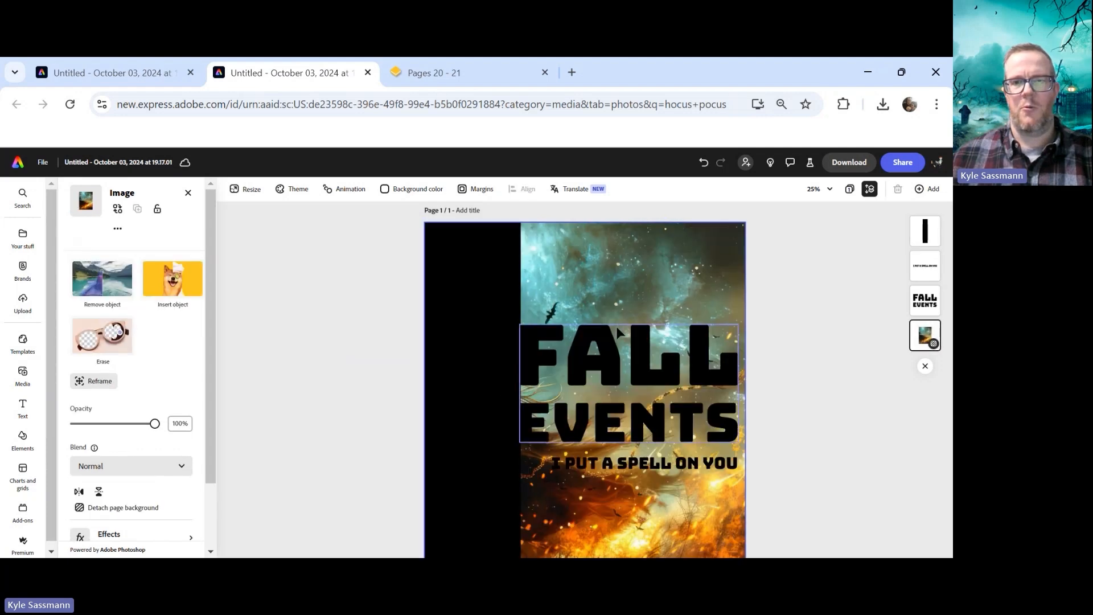
click(120, 507)
Enlarge and reposition the witch photo to cover the whole page, and set its blend mode to Multiply
drag(556, 420, 327, 285)
drag(483, 324, 580, 259)
drag(711, 381, 952, 531)
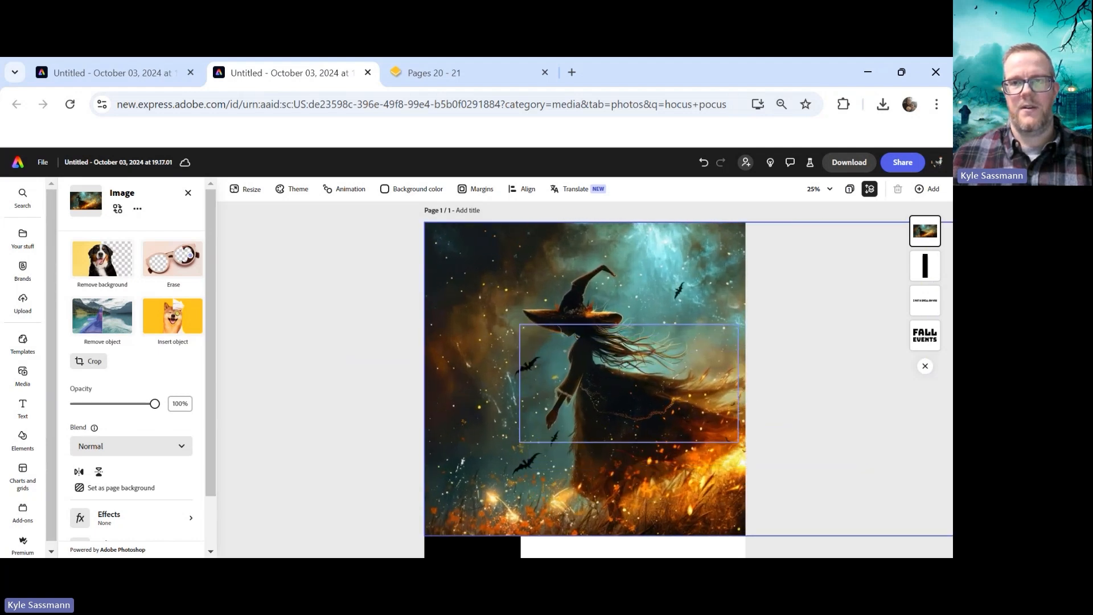
scroll(714, 329, down, 3)
scroll(695, 333, down, 2)
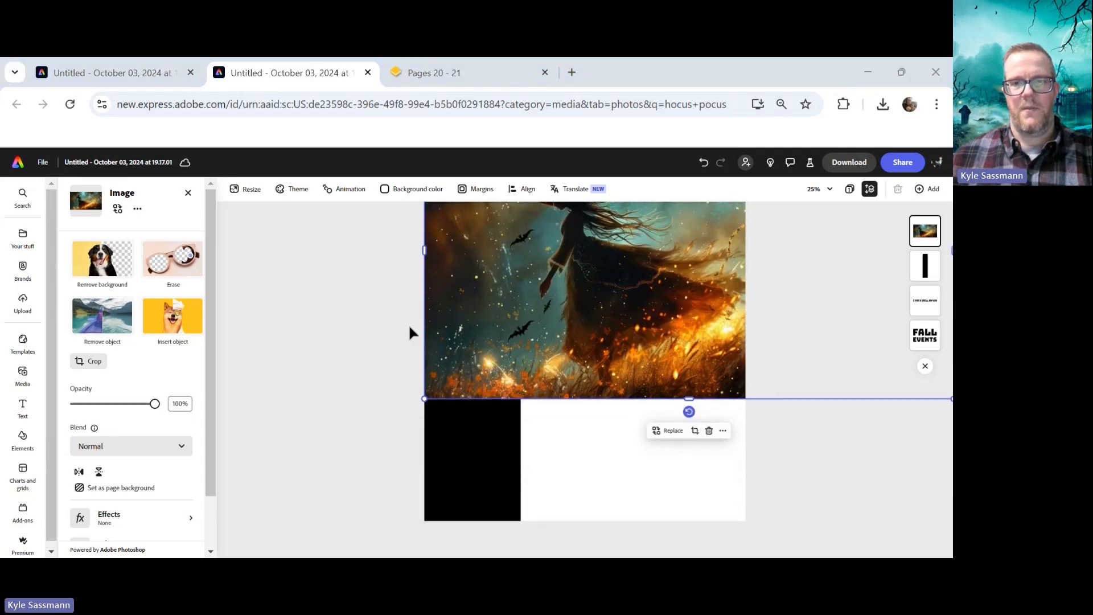
drag(691, 400, 678, 533)
scroll(763, 413, up, 4)
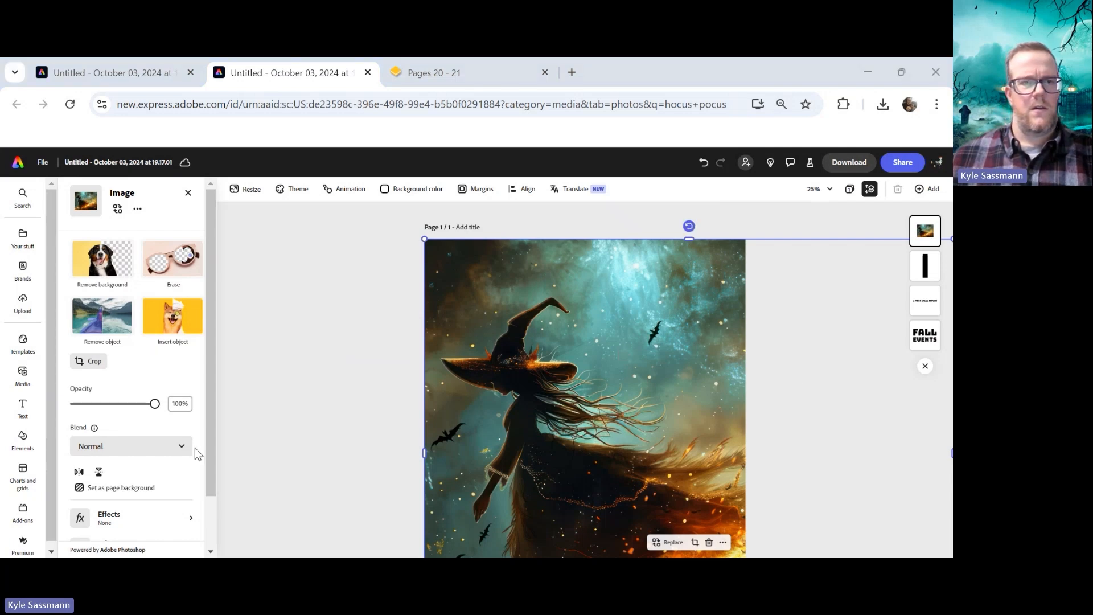
click(141, 447)
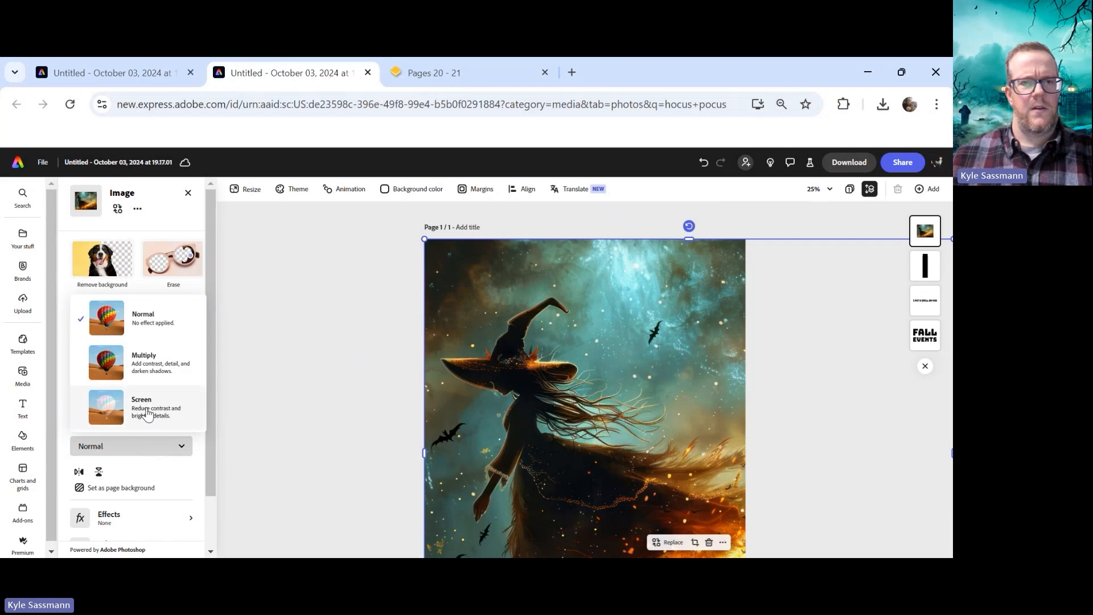
click(154, 371)
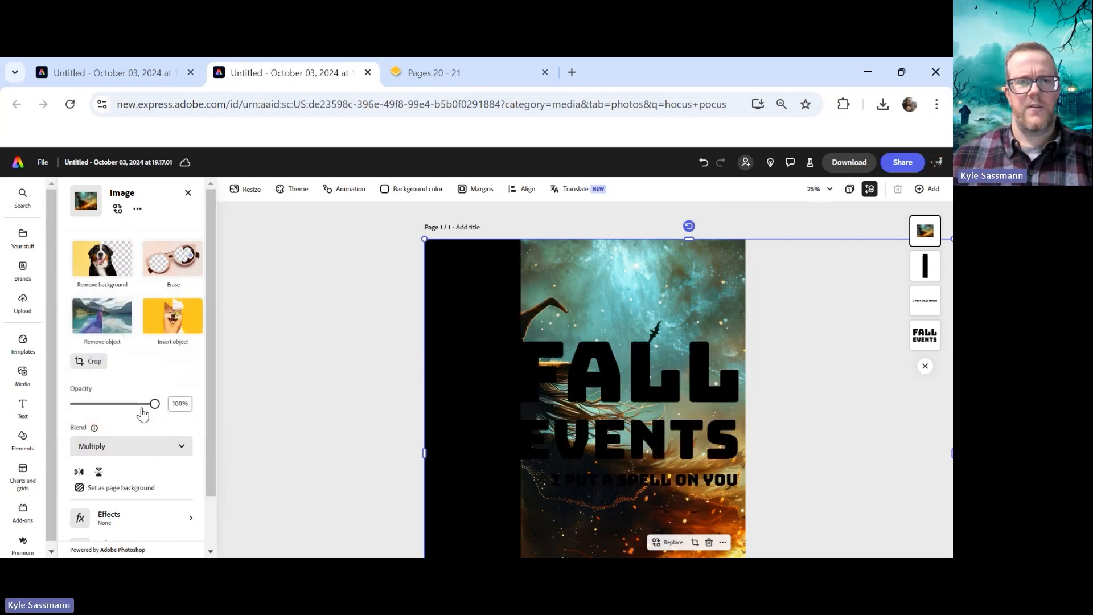
Change the witch photo's blend mode to Screen
click(123, 449)
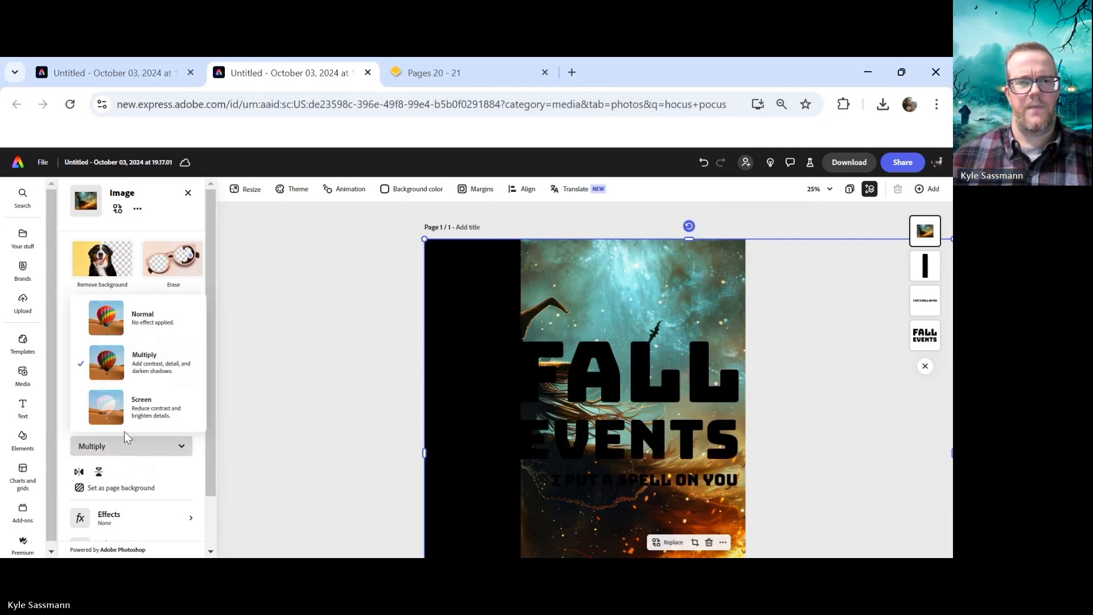
click(135, 410)
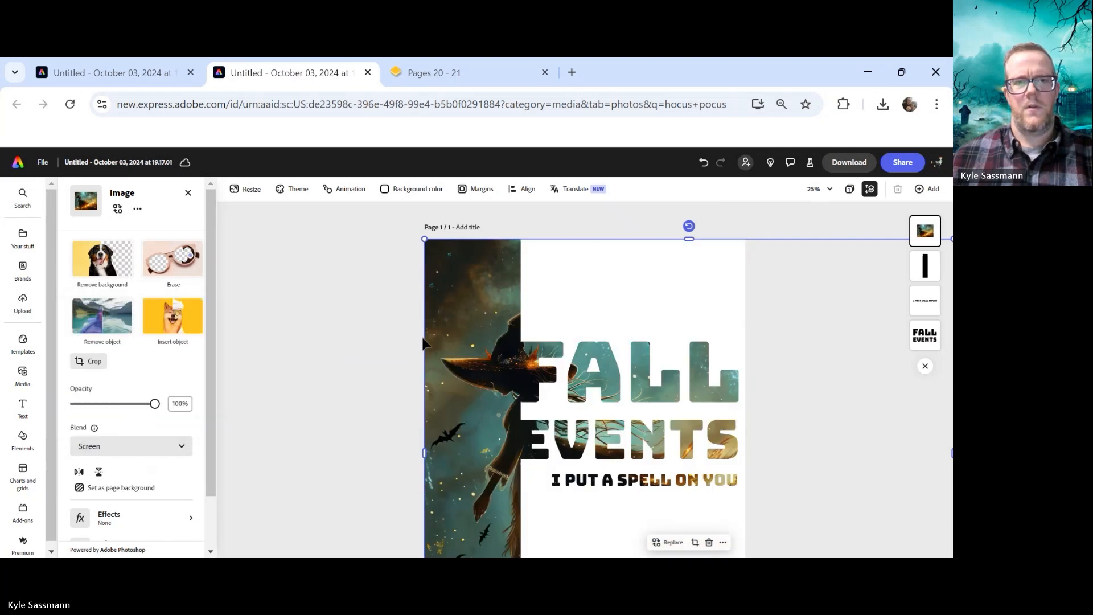
click(568, 277)
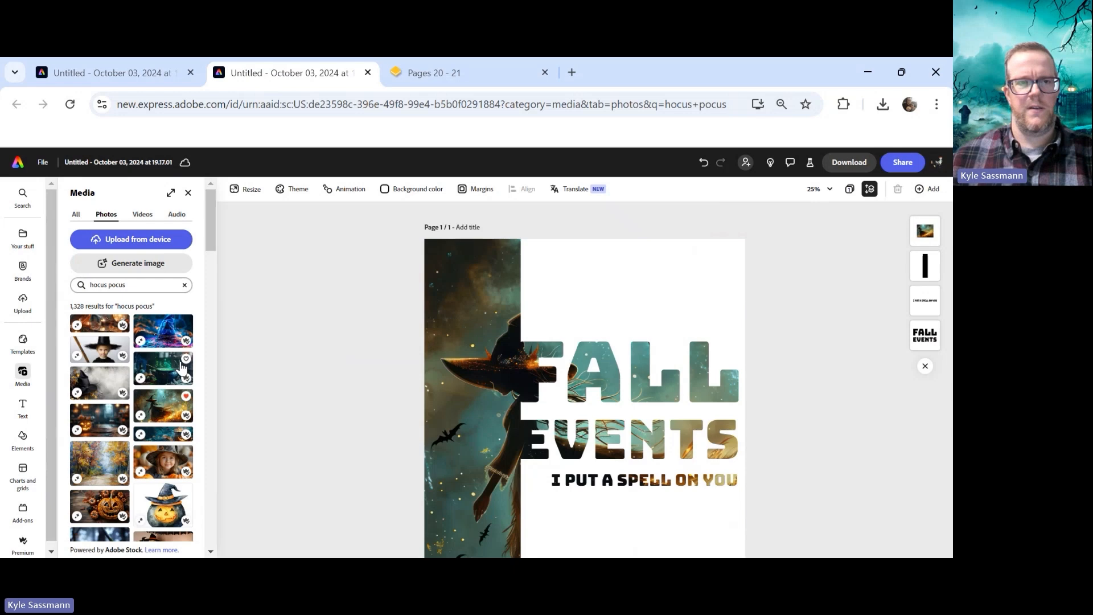
click(922, 231)
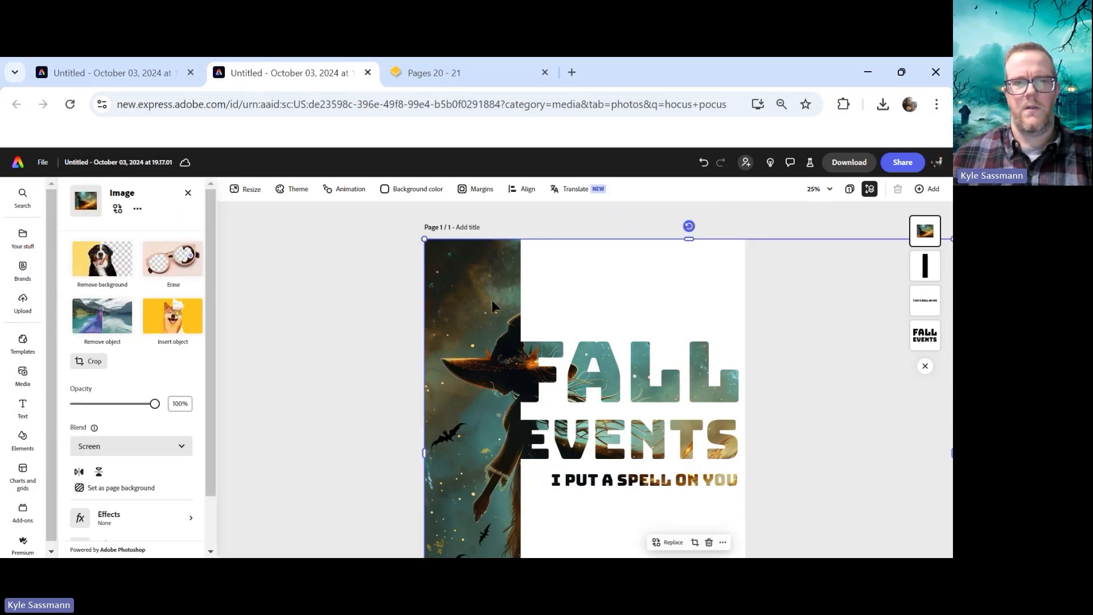
click(120, 447)
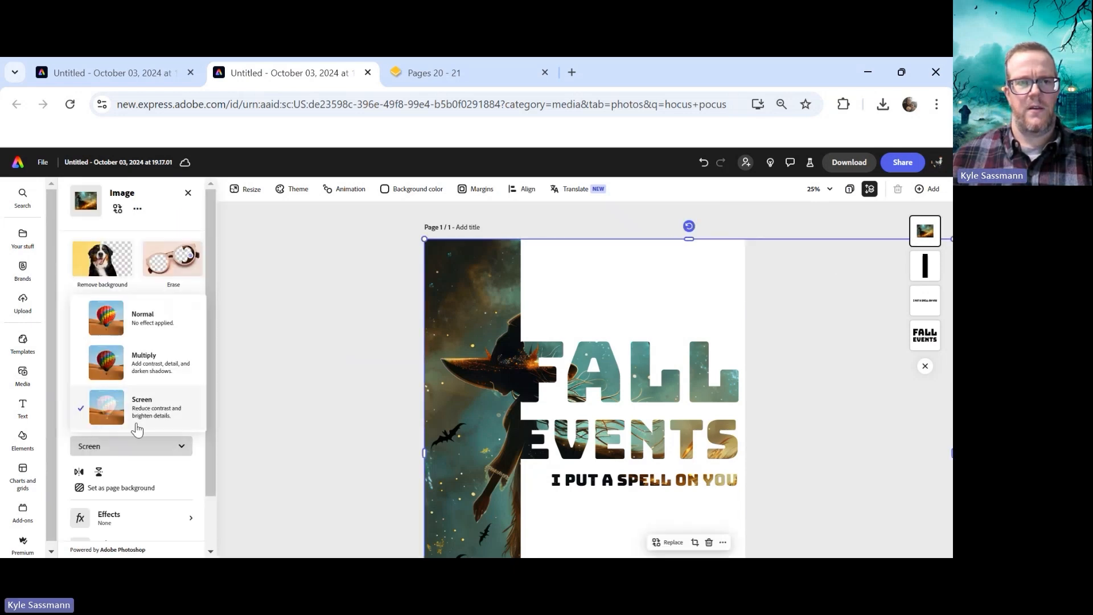
click(149, 420)
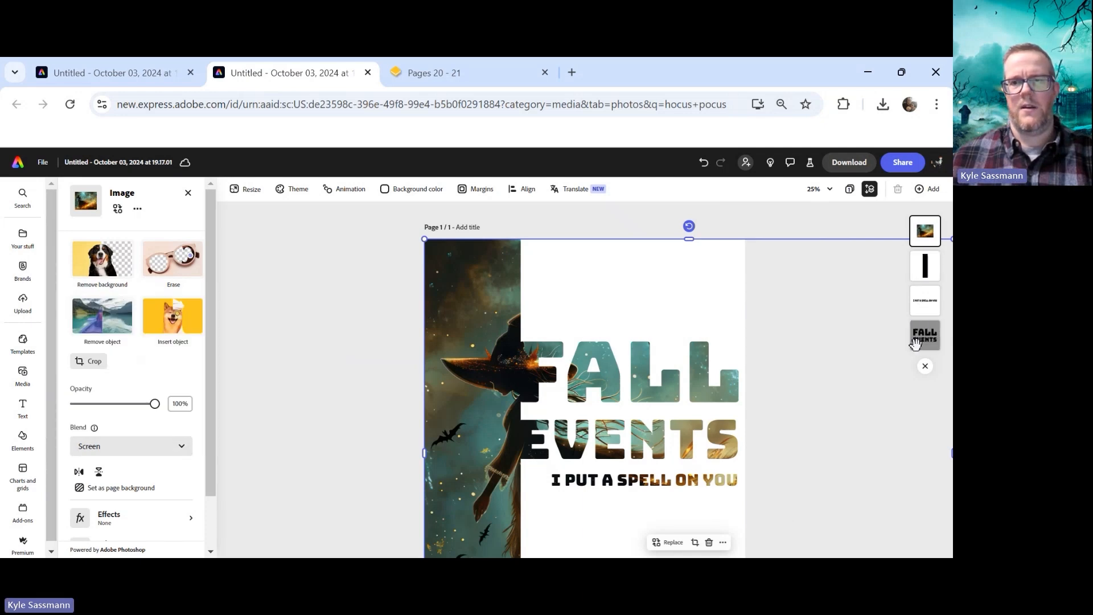
Try moving the witch photo lower in the layer order, then return it to the top
drag(933, 230, 931, 279)
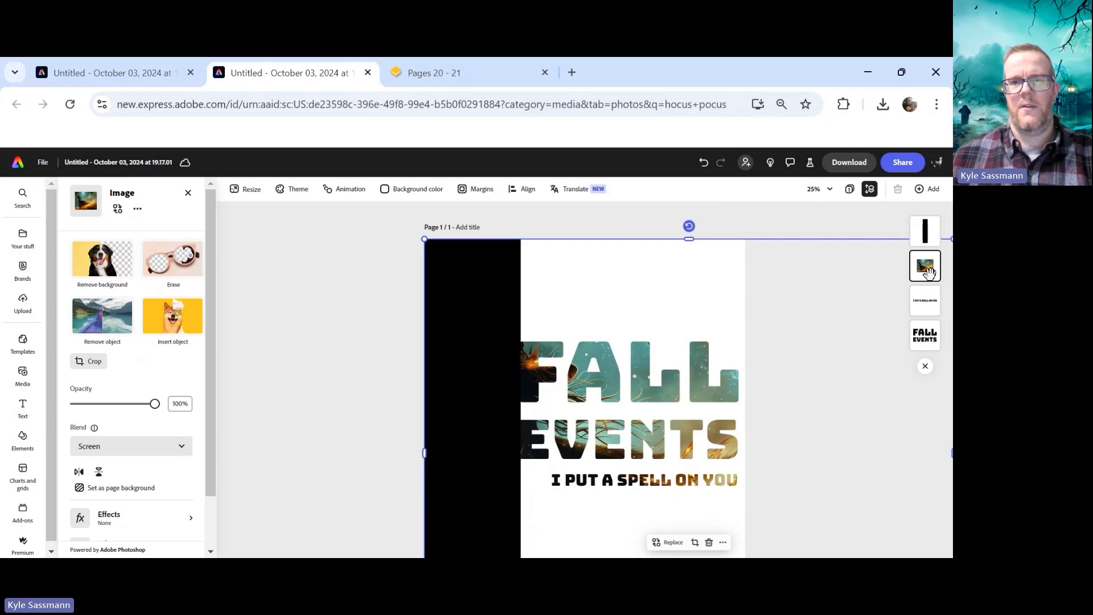
drag(929, 272, 929, 308)
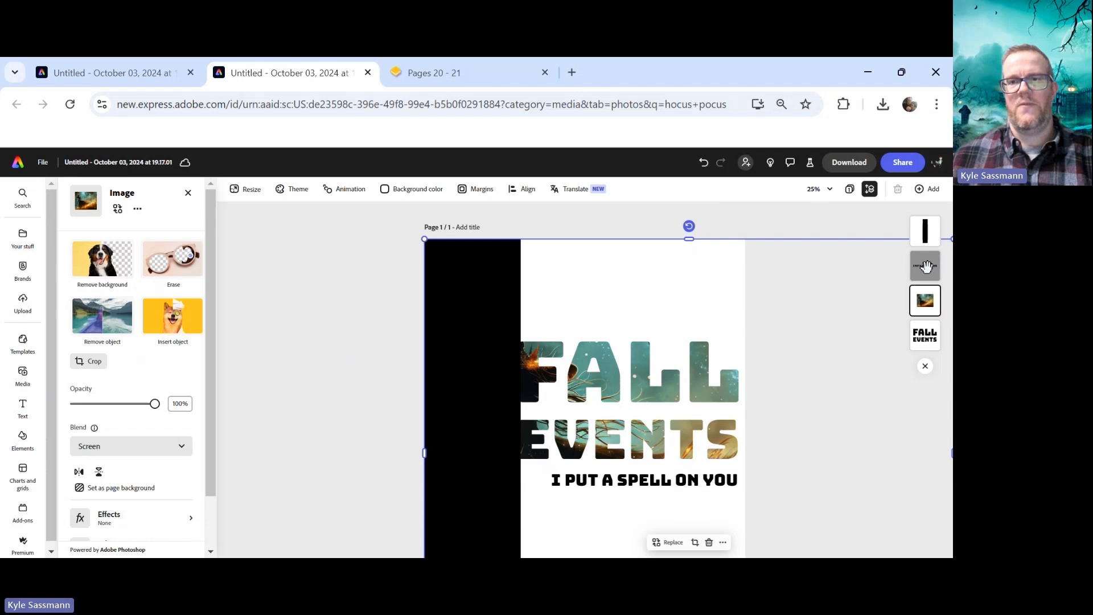
drag(927, 306, 930, 232)
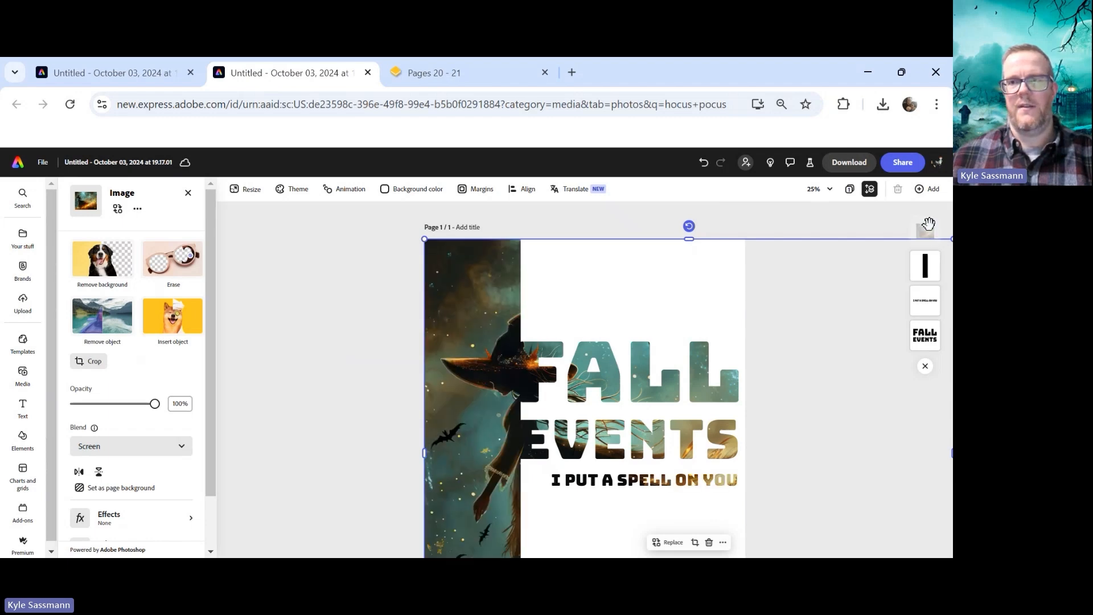
Move the tagline text layer to the top of the layer order
scroll(817, 277, down, 1)
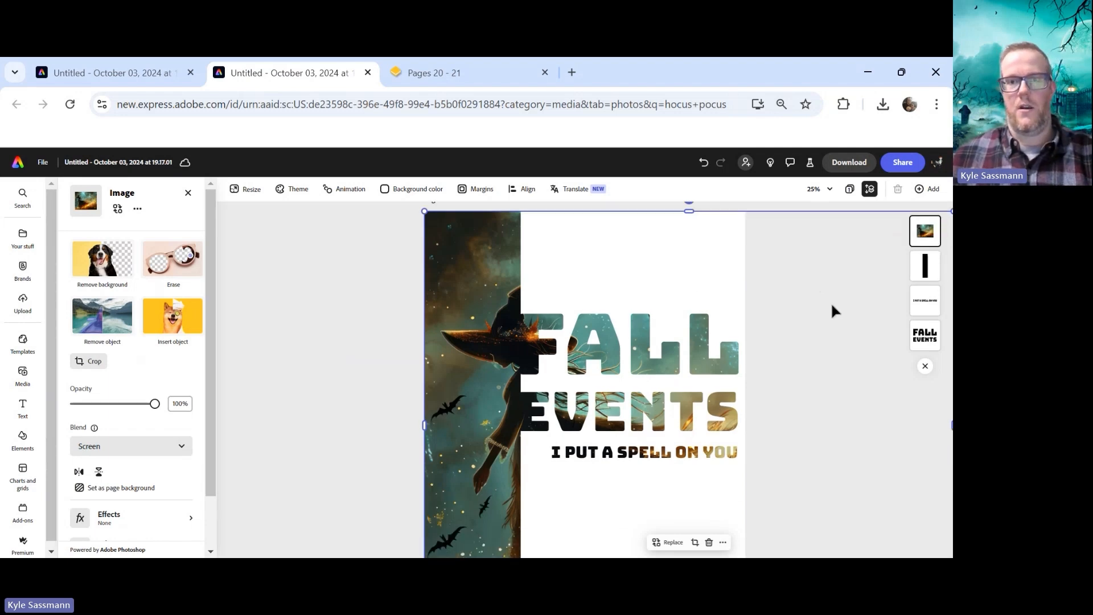
scroll(832, 310, down, 4)
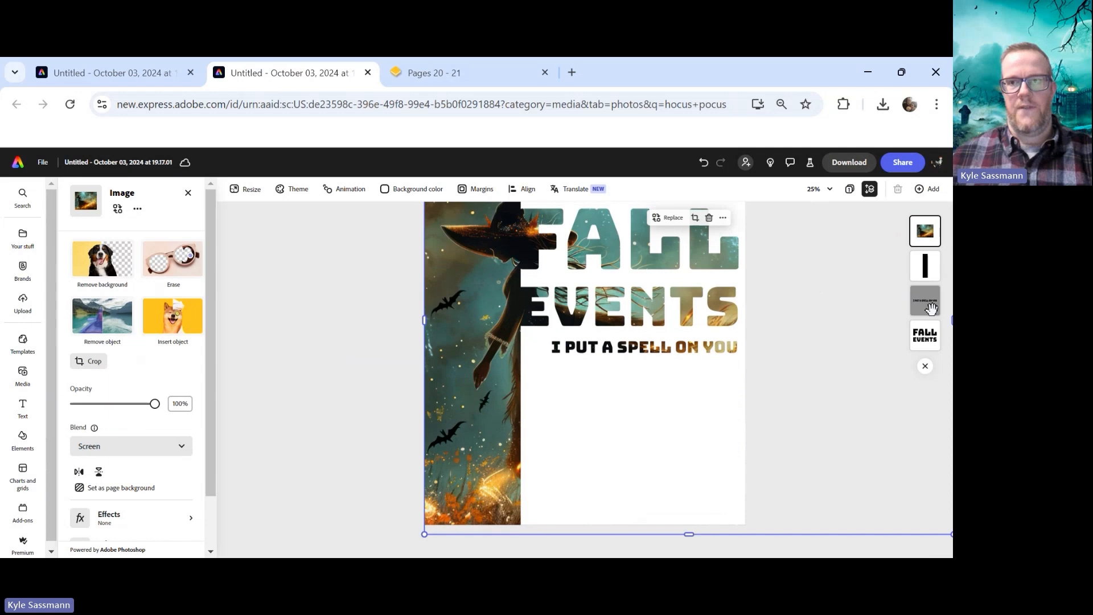
drag(929, 307, 927, 232)
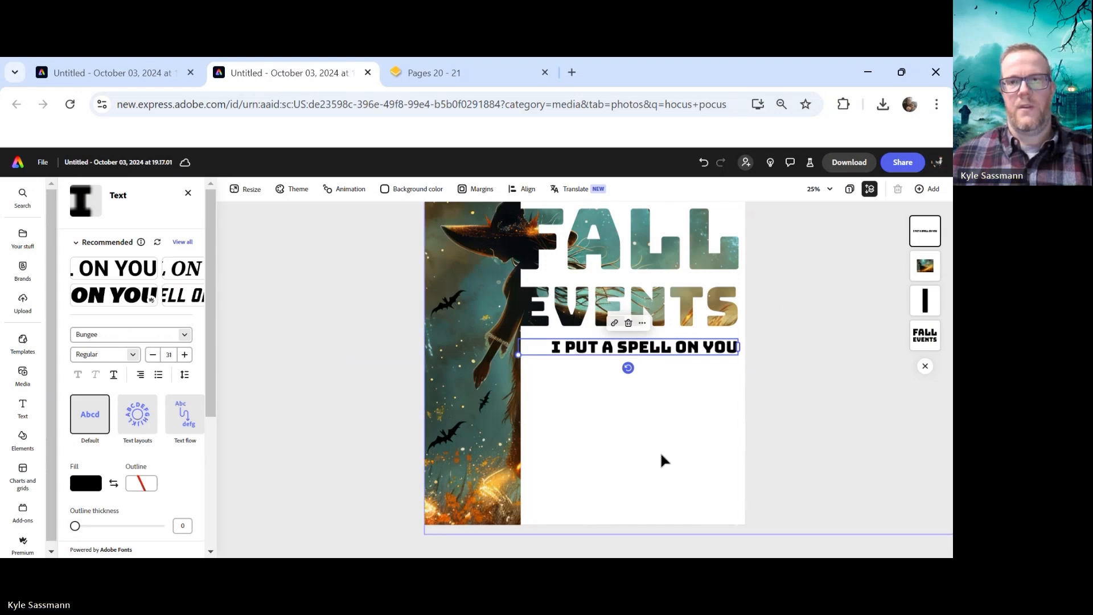
Search the design elements for spider web and add a corner spider web graphic to the page
scroll(834, 282, up, 1)
click(828, 273)
scroll(795, 302, up, 3)
scroll(766, 278, up, 1)
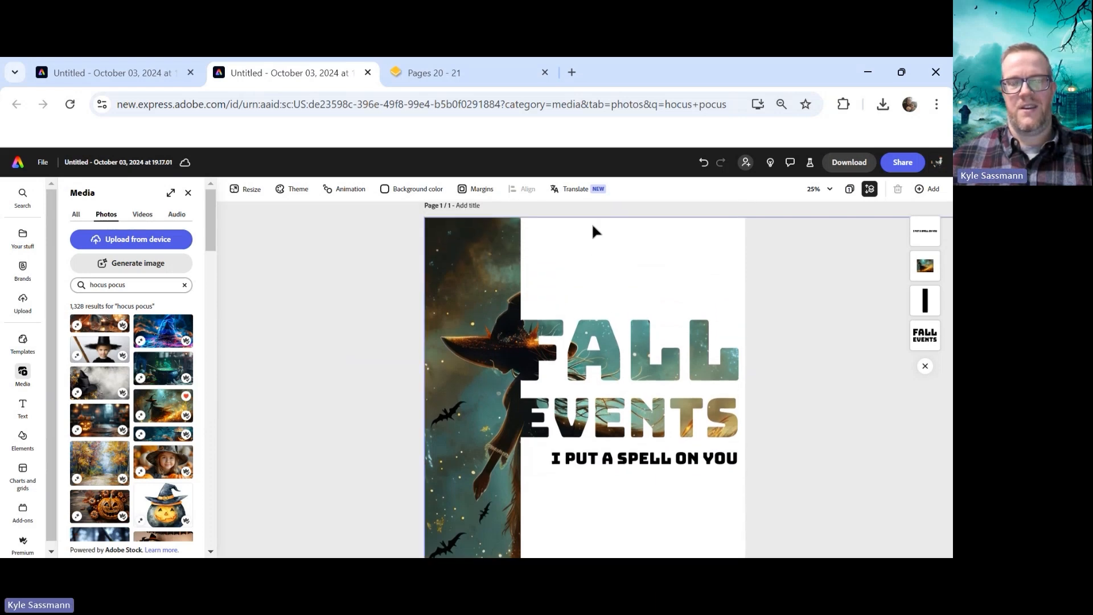
scroll(709, 256, down, 4)
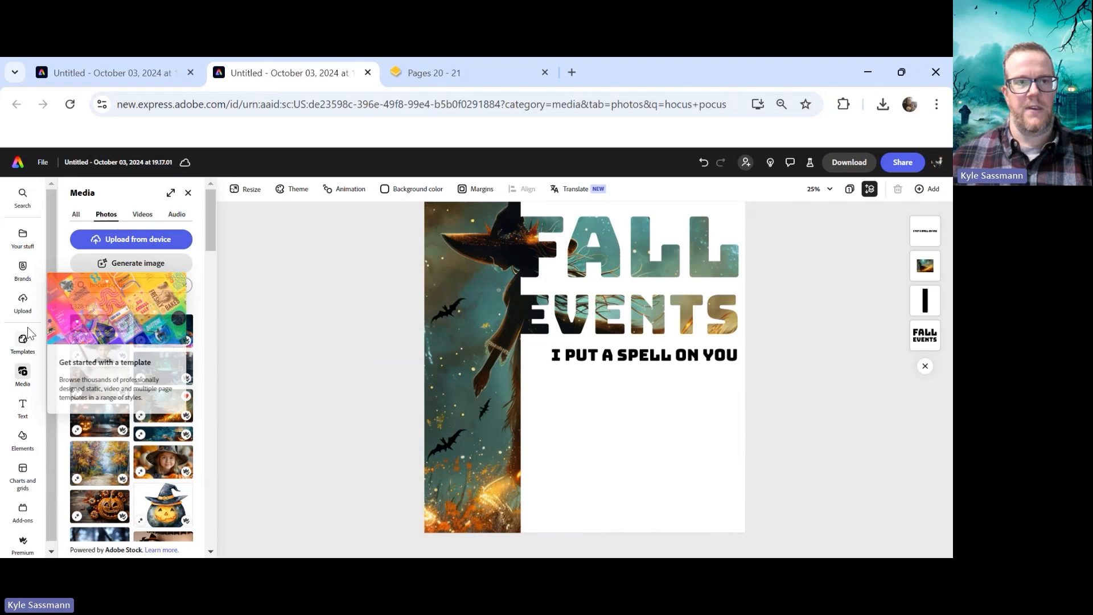
click(22, 238)
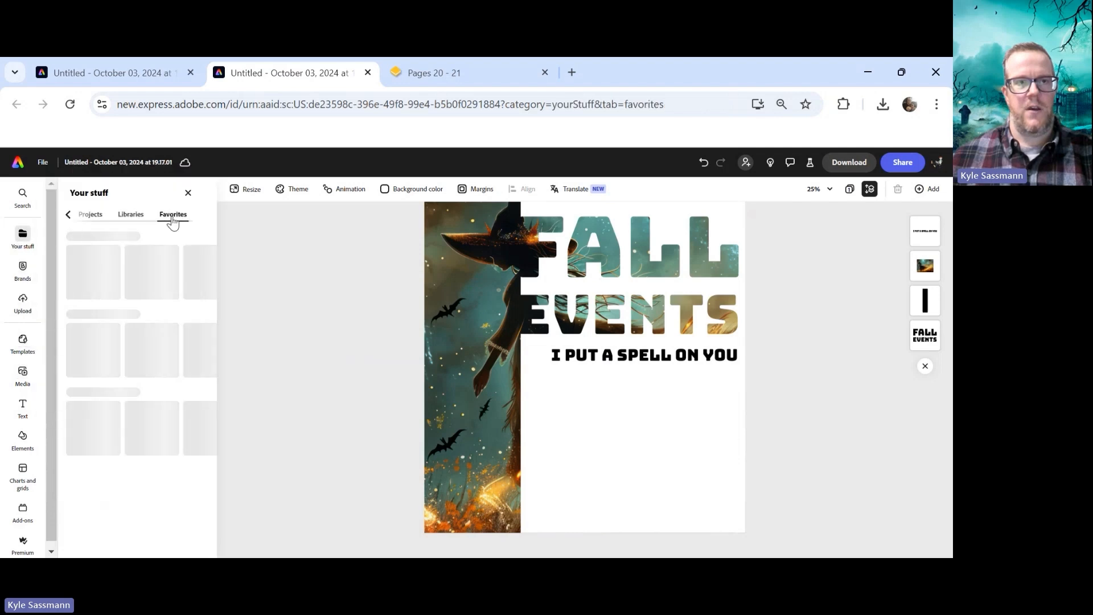
click(23, 439)
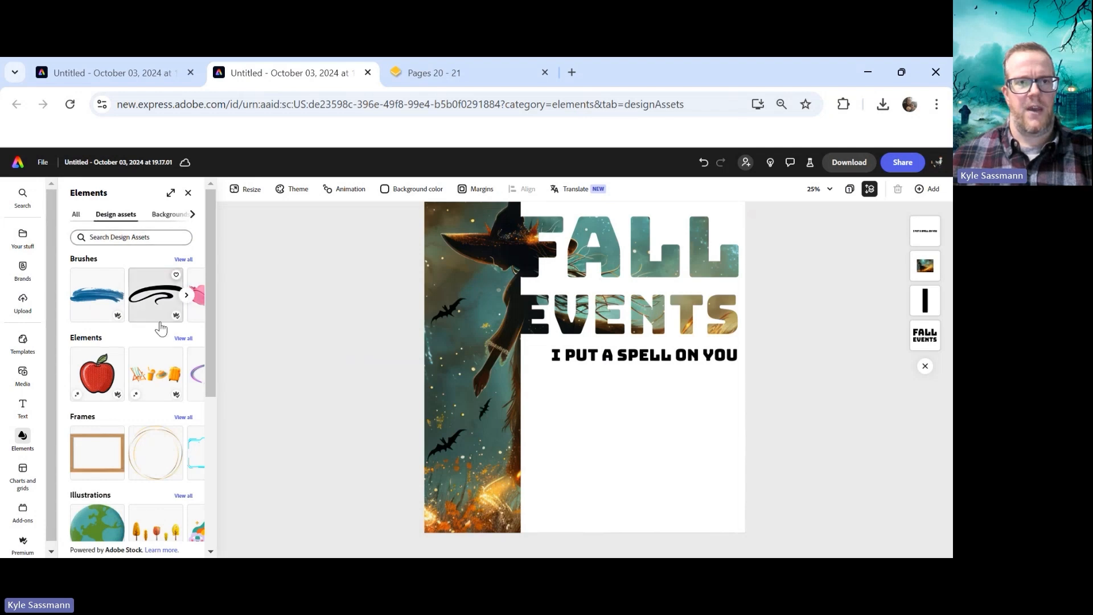
click(161, 238)
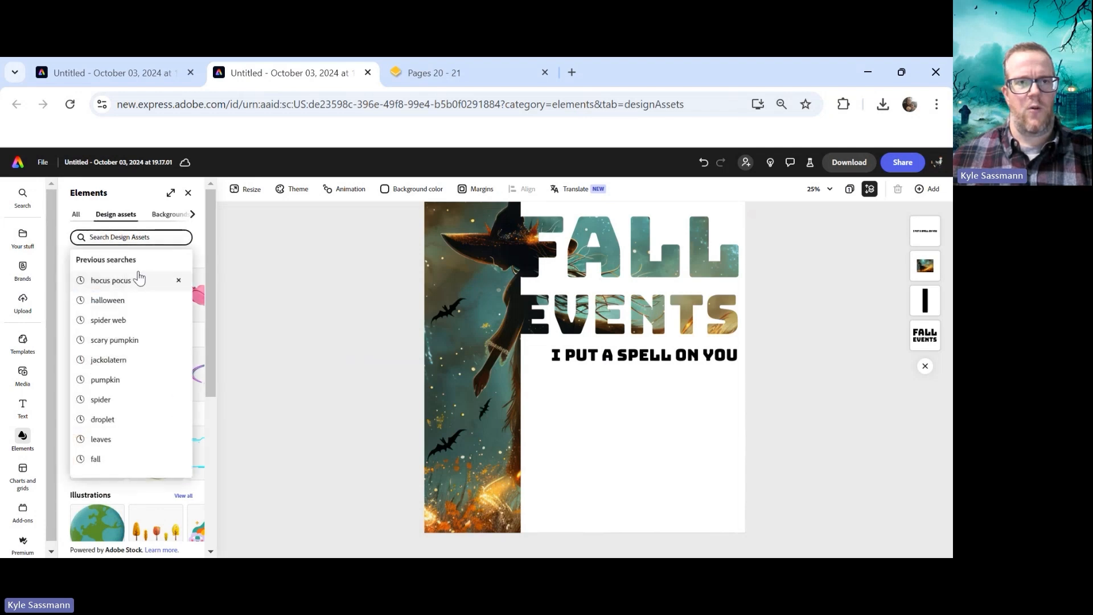
click(128, 316)
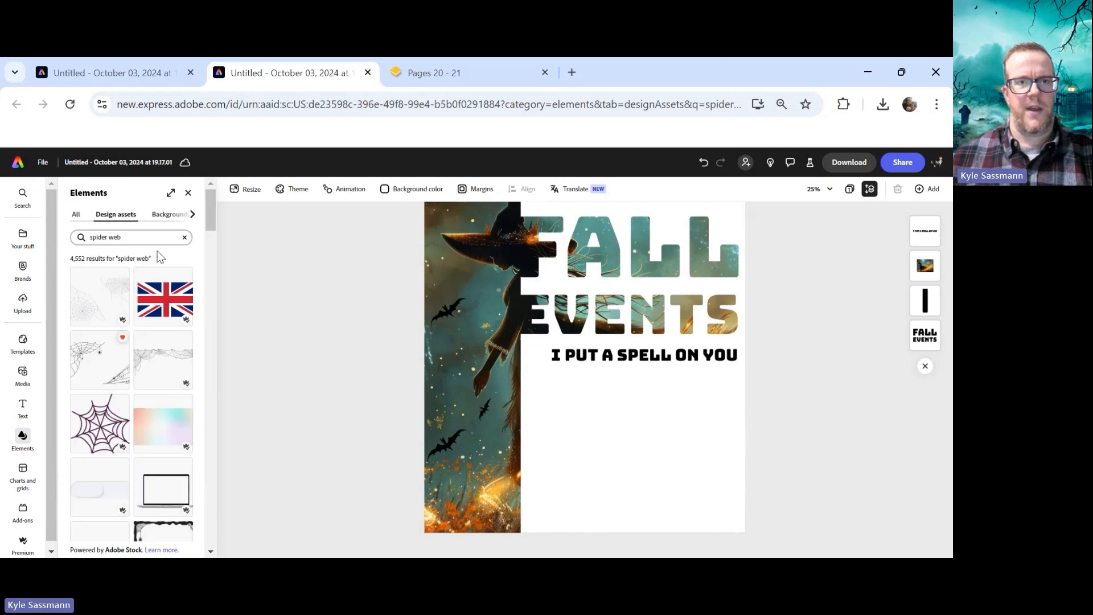
drag(316, 362, 608, 229)
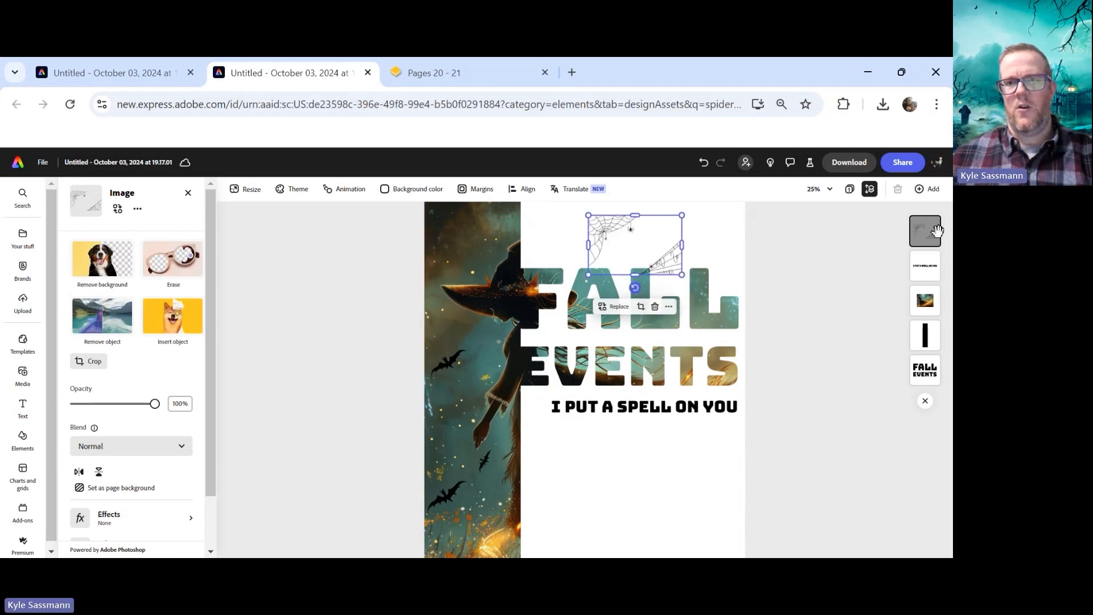
Move the spider web below the witch photo in the layers, then enlarge it across the page's top
drag(925, 232, 898, 299)
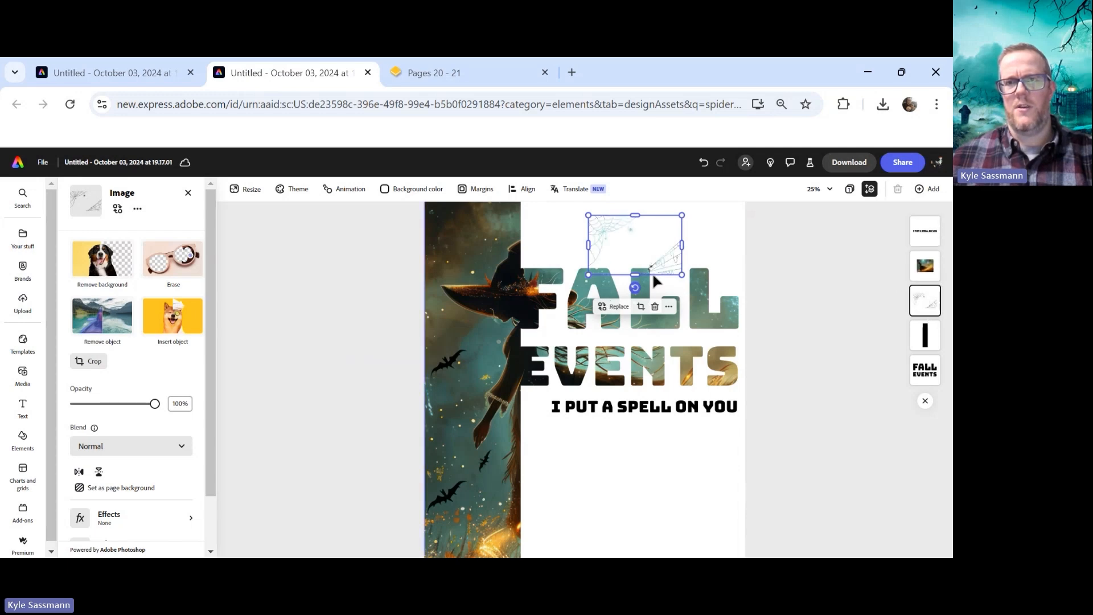
drag(683, 275, 864, 359)
scroll(871, 301, up, 2)
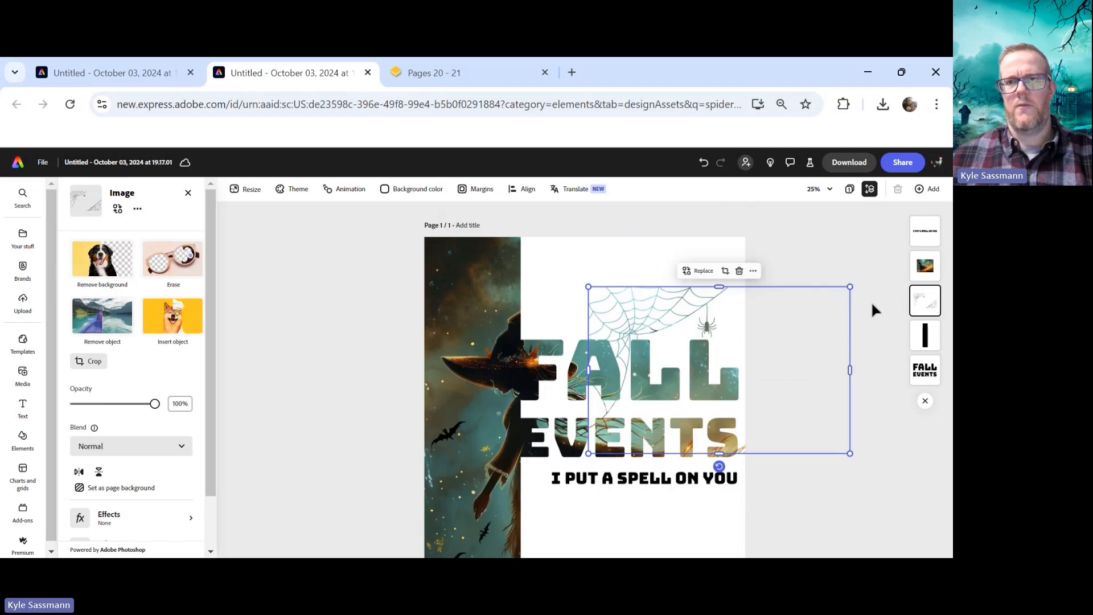
drag(587, 287, 498, 220)
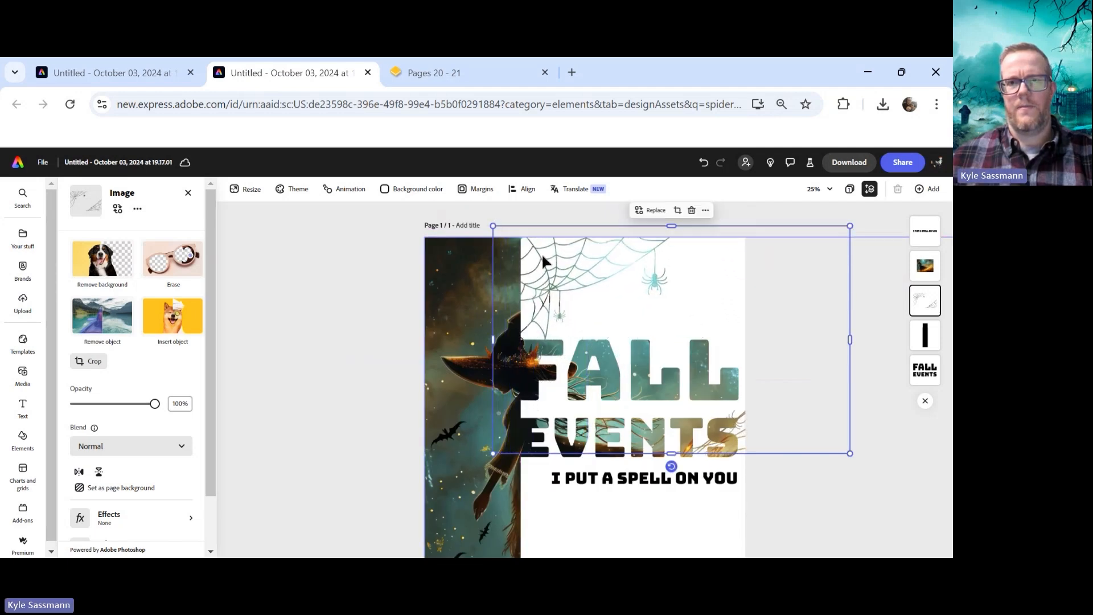
drag(562, 261, 586, 268)
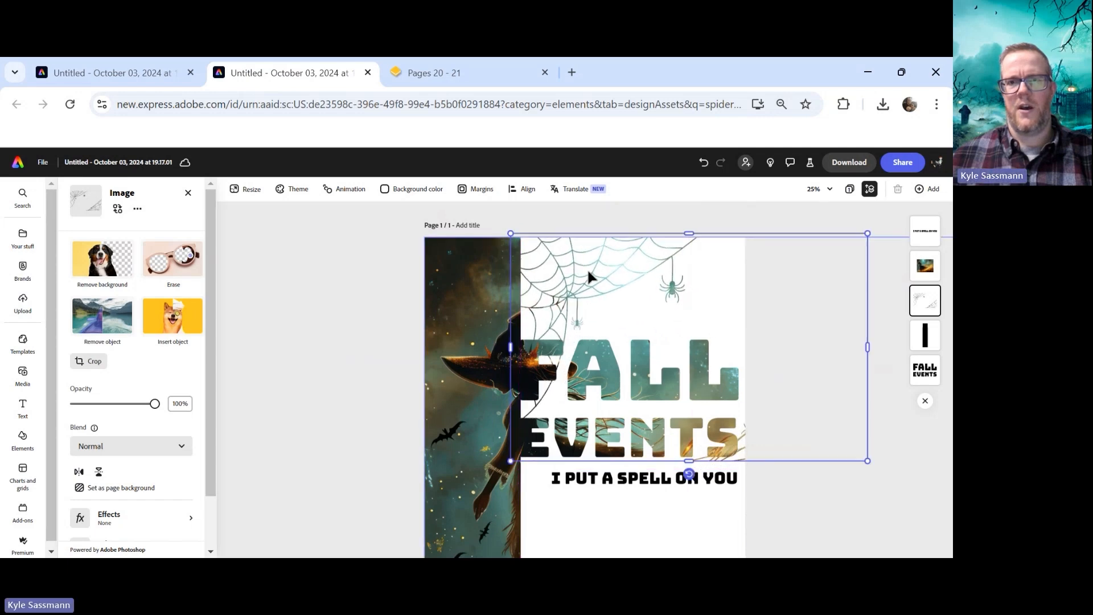
click(790, 221)
scroll(779, 270, down, 3)
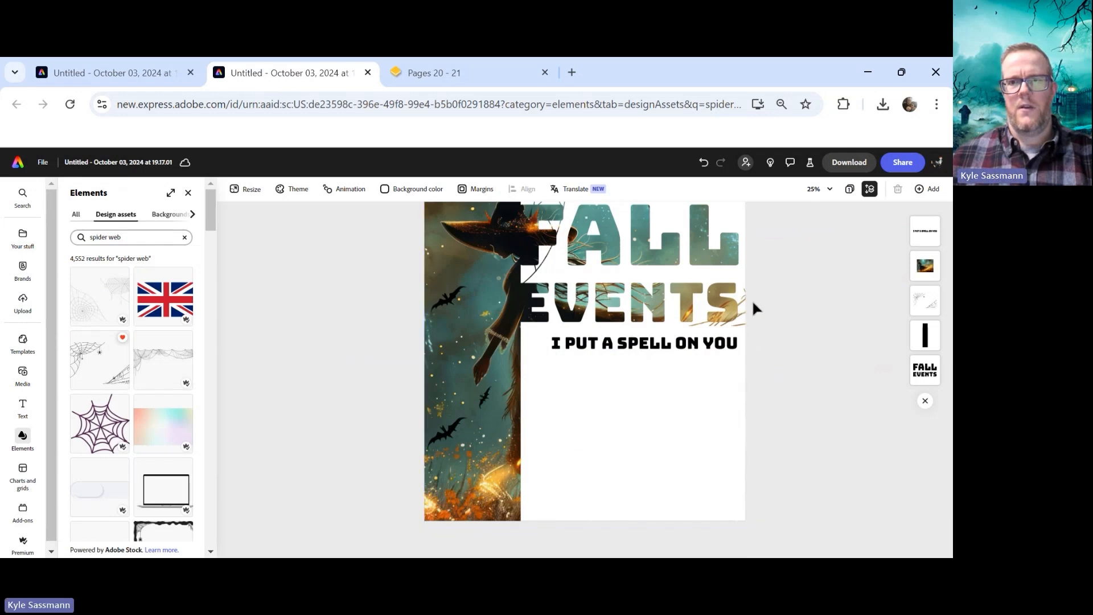
scroll(752, 299, up, 3)
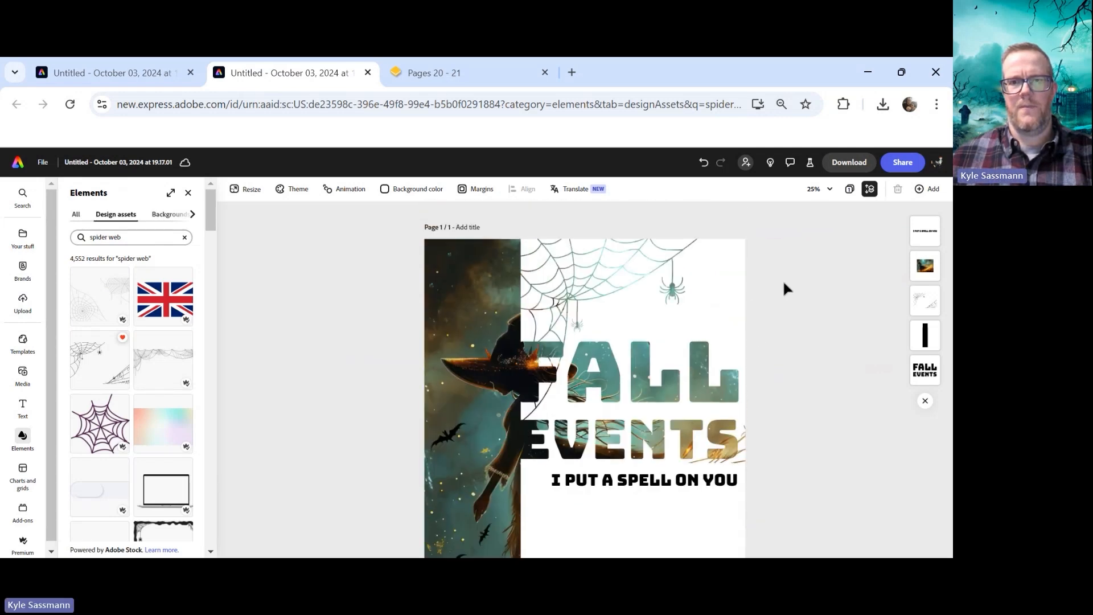
scroll(784, 279, down, 1)
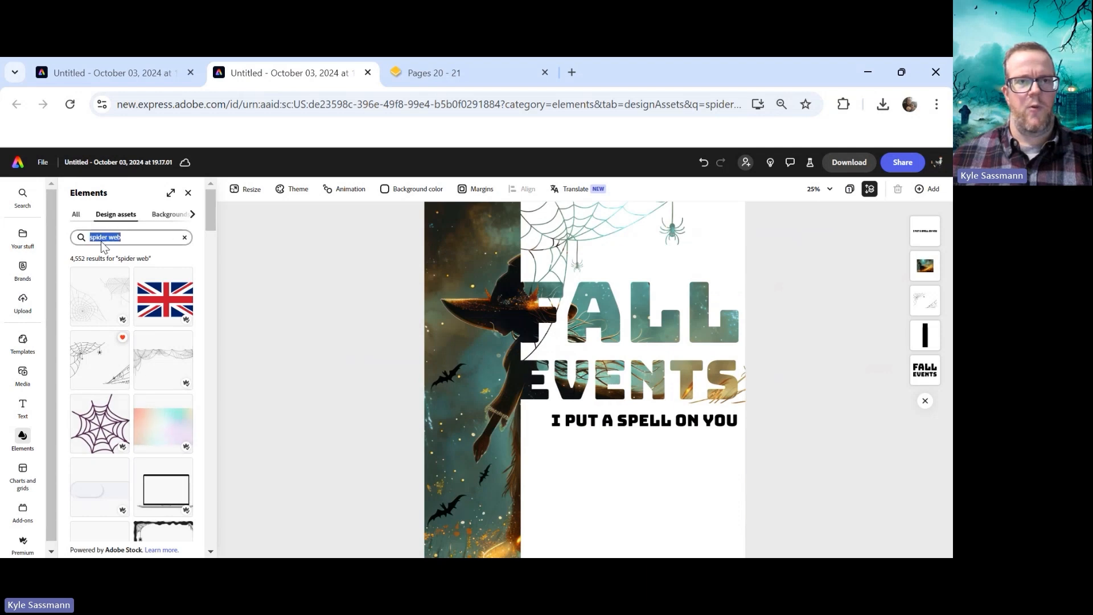
Search the design elements for scary pumpkin and browse the results
click(184, 237)
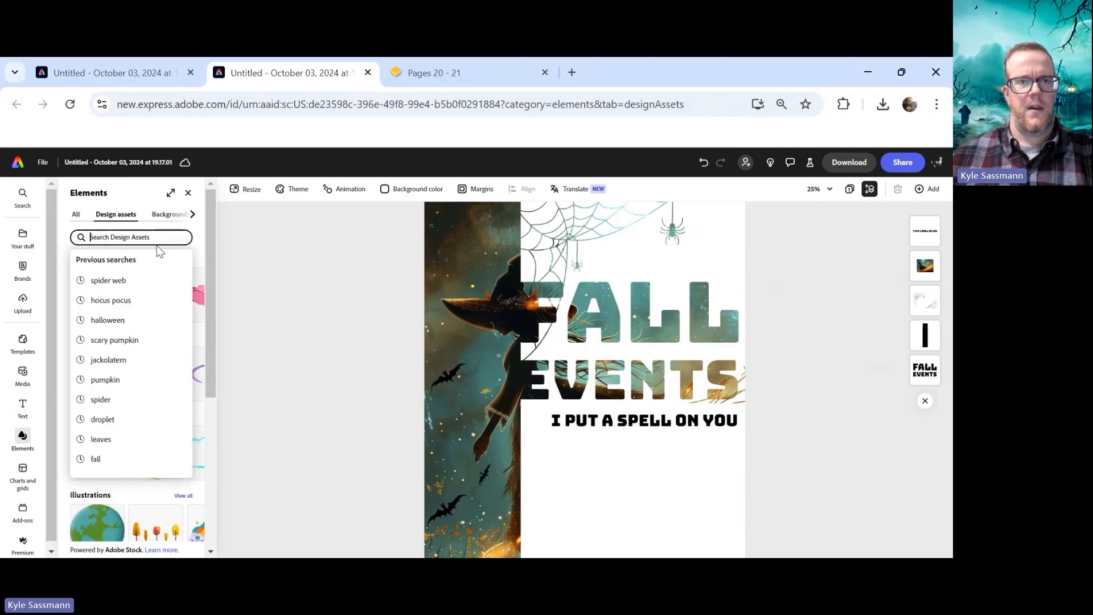
click(138, 341)
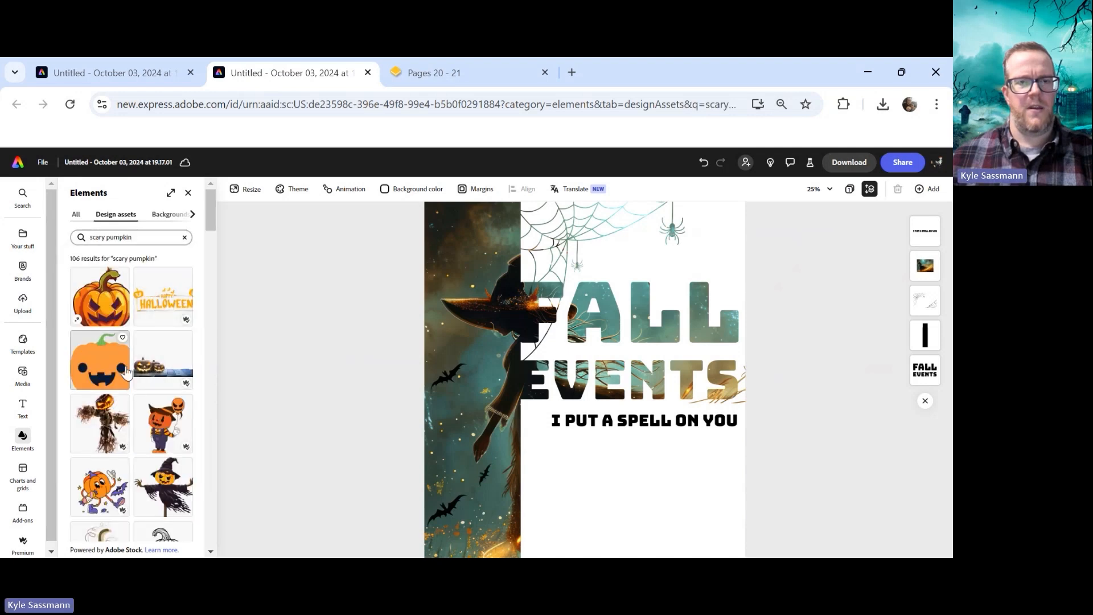
scroll(165, 358, down, 5)
scroll(166, 379, down, 5)
scroll(170, 393, up, 4)
scroll(176, 400, down, 1)
scroll(176, 401, down, 1)
scroll(173, 376, up, 4)
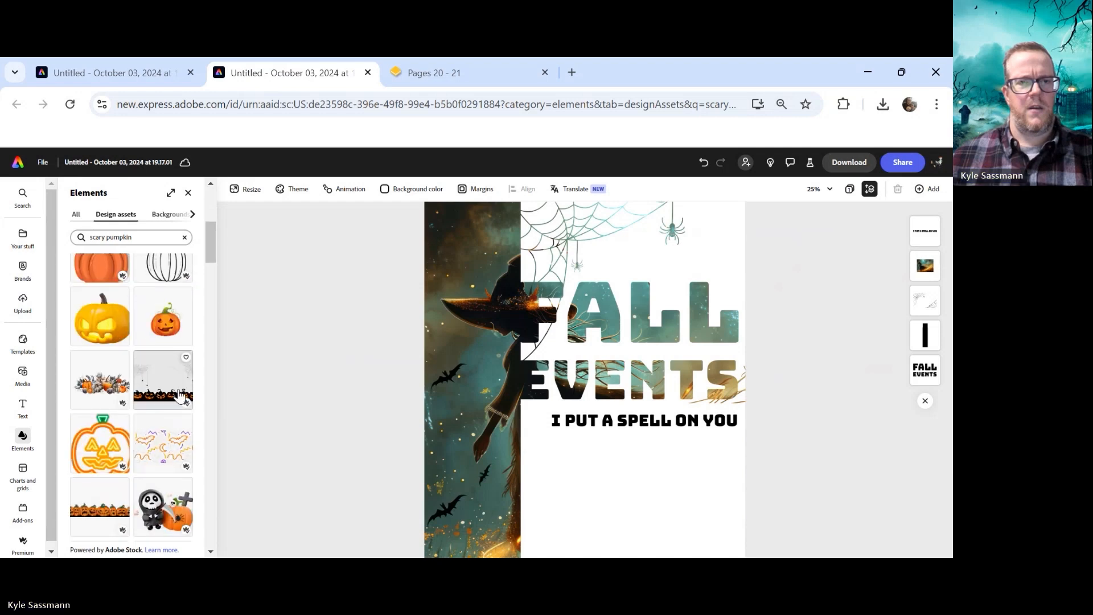
scroll(171, 362, up, 3)
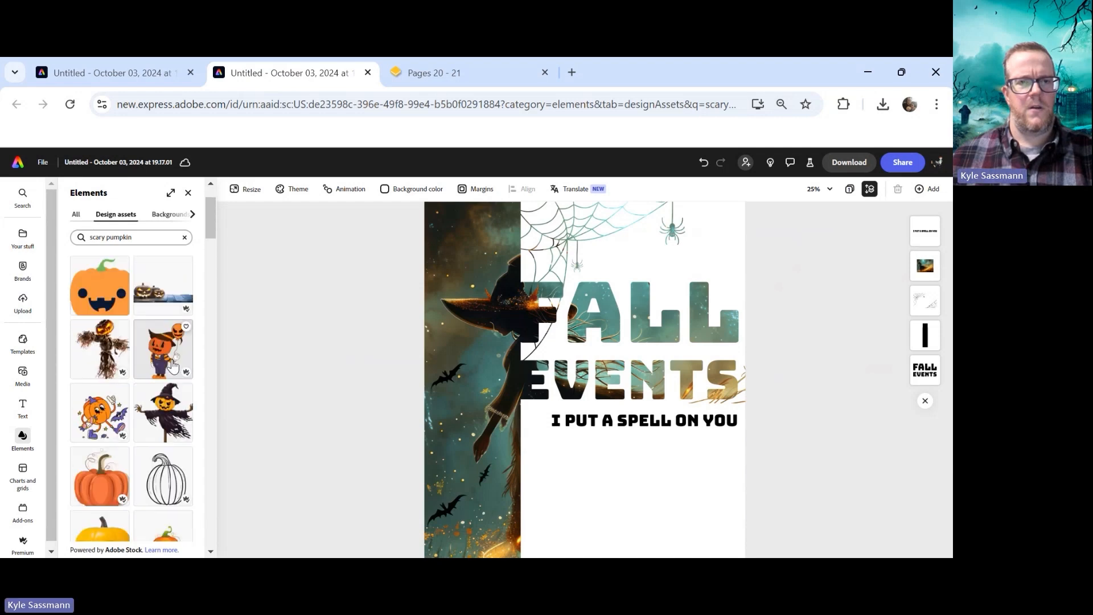
Add the favorited jack-o'-lantern graphic from your stuff to the page
click(23, 238)
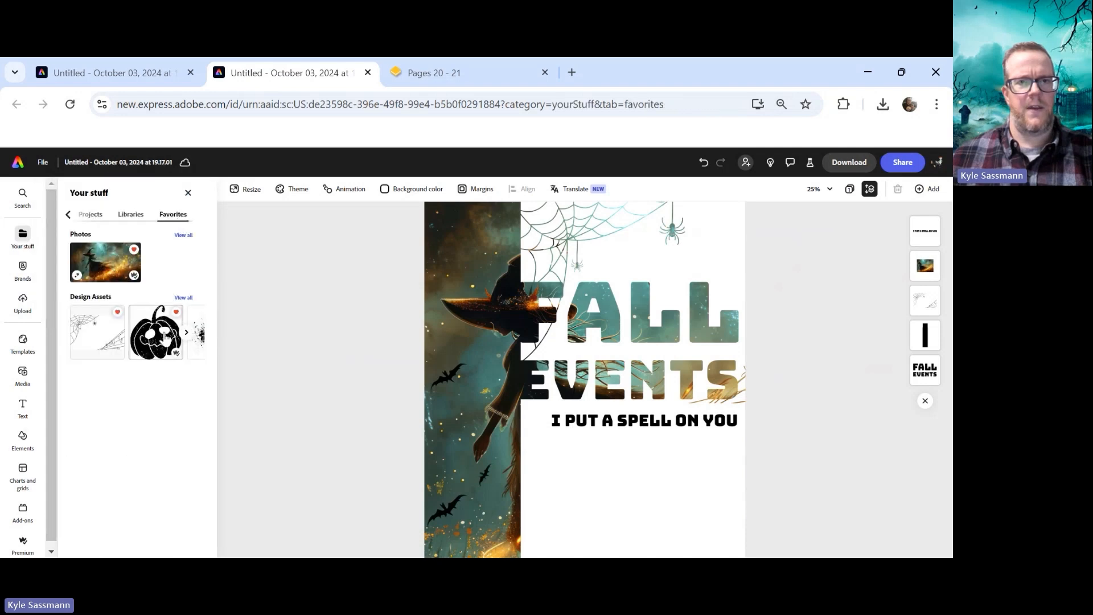
drag(165, 336, 566, 468)
drag(301, 433, 330, 441)
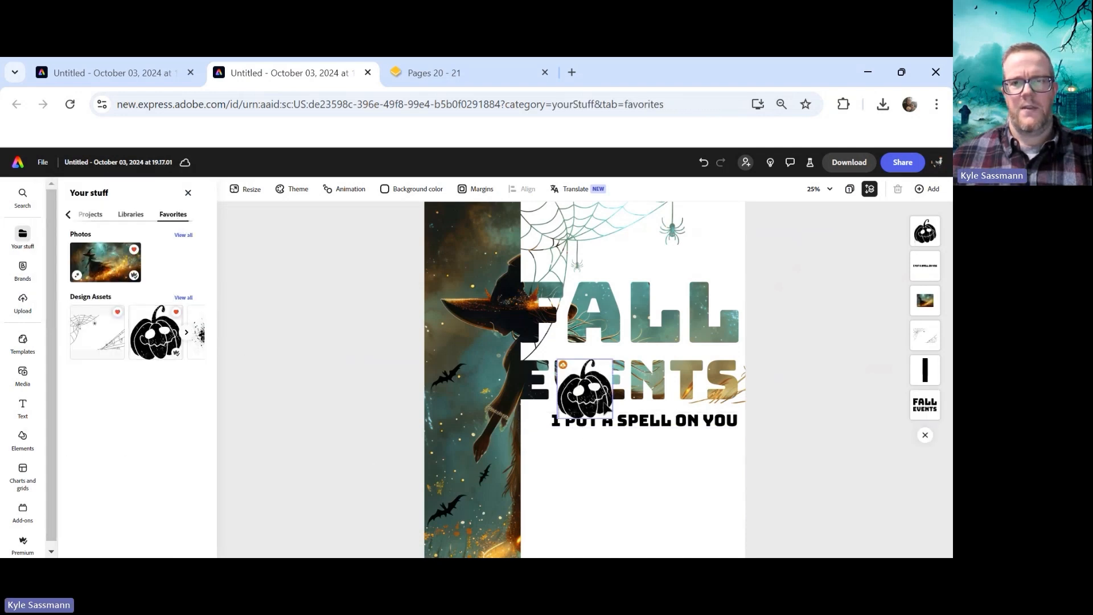
click(775, 374)
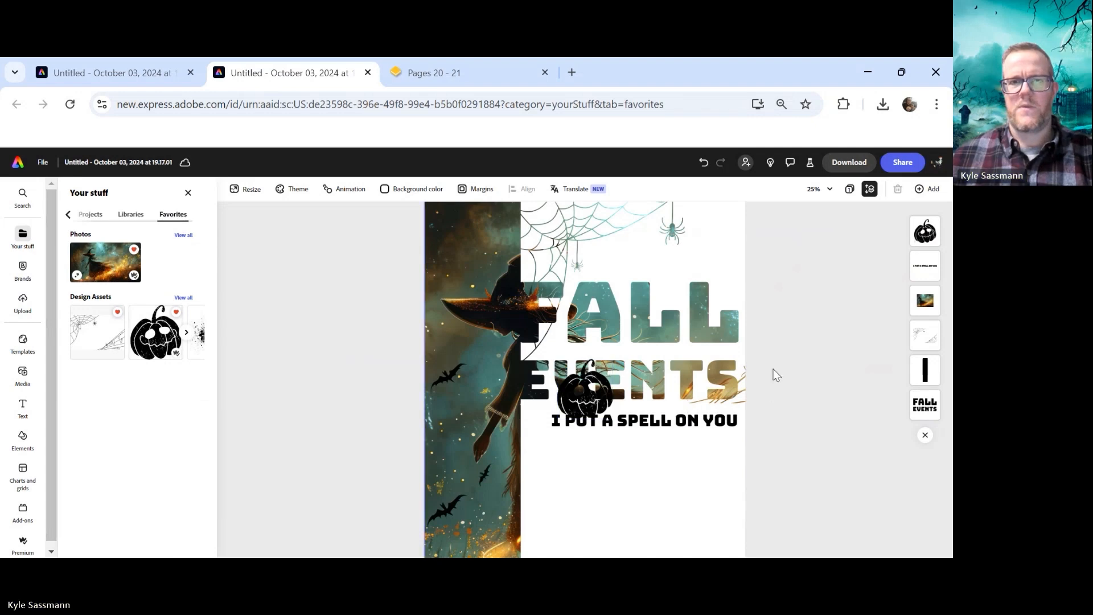
Enlarge the pumpkin in the page's lower right corner and move it below the witch photo in the layers
drag(584, 393, 654, 487)
scroll(678, 463, down, 2)
drag(684, 447, 776, 539)
drag(690, 498, 671, 484)
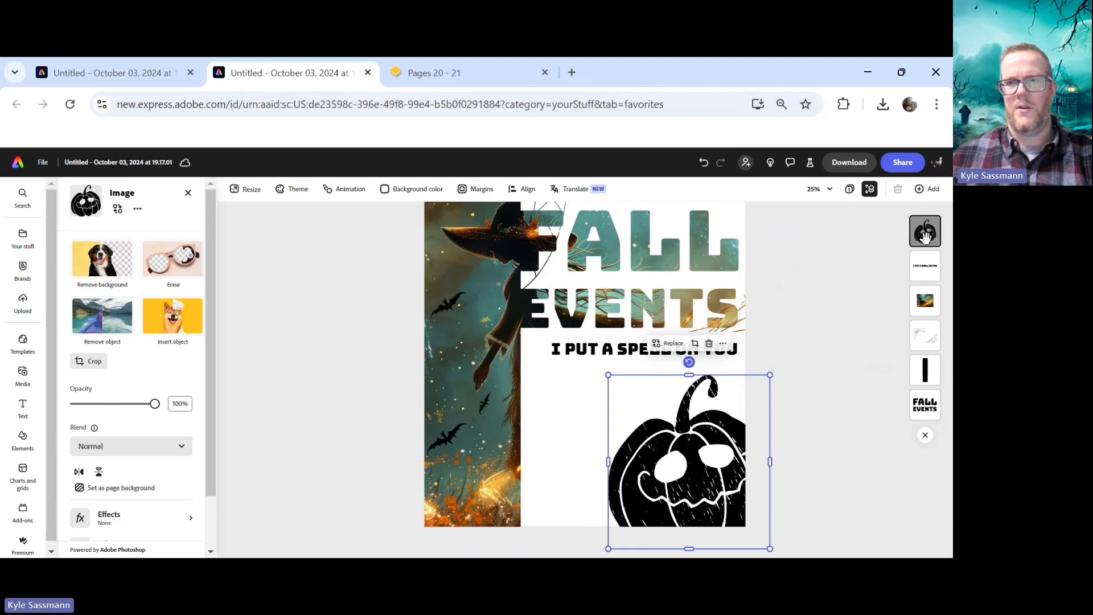
drag(925, 237, 926, 305)
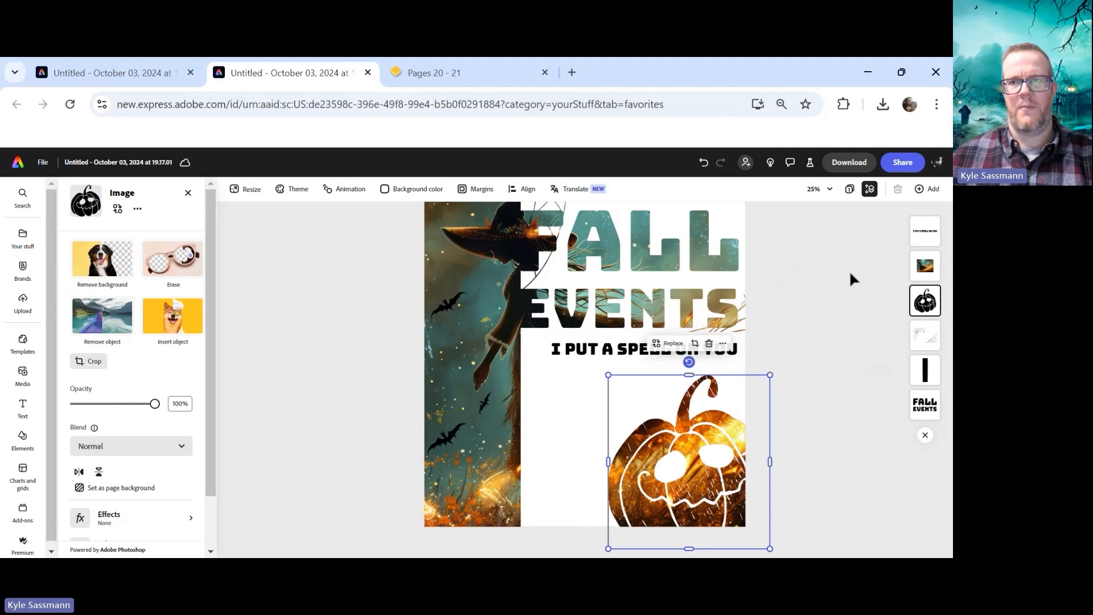
Reposition the witch photo inside its crop frame so the witch's hat sits higher on the black panel
click(837, 355)
click(620, 497)
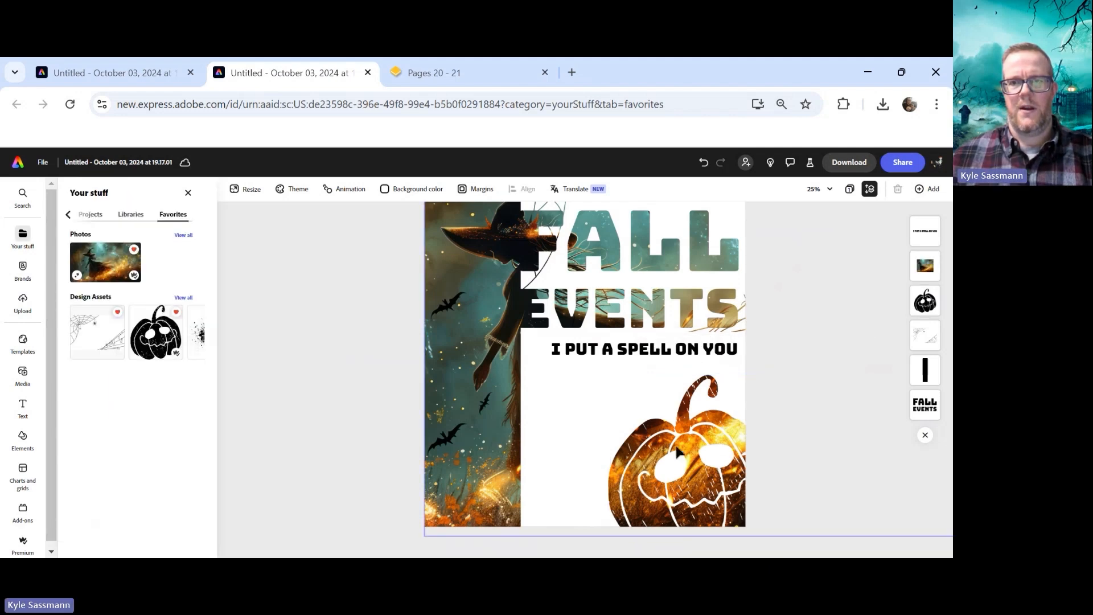
scroll(468, 377, up, 3)
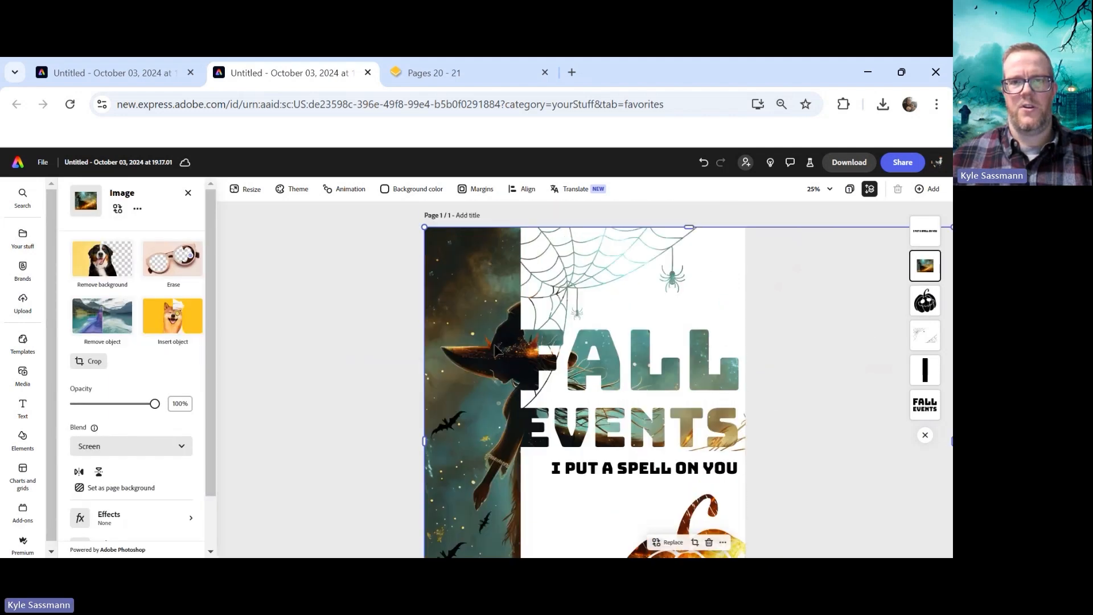
double_click(496, 349)
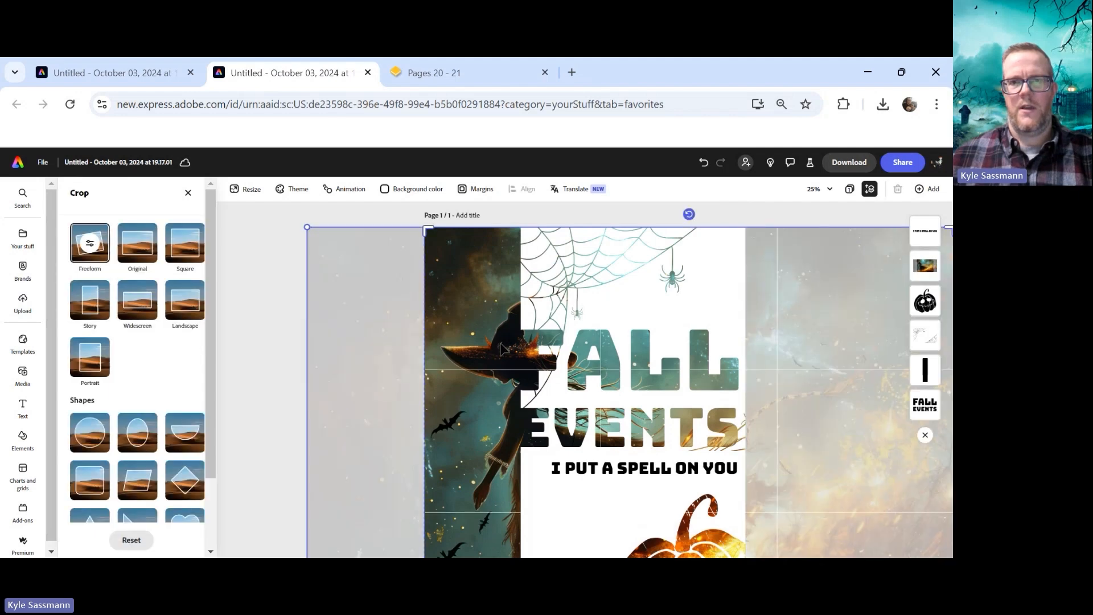
drag(491, 339, 465, 317)
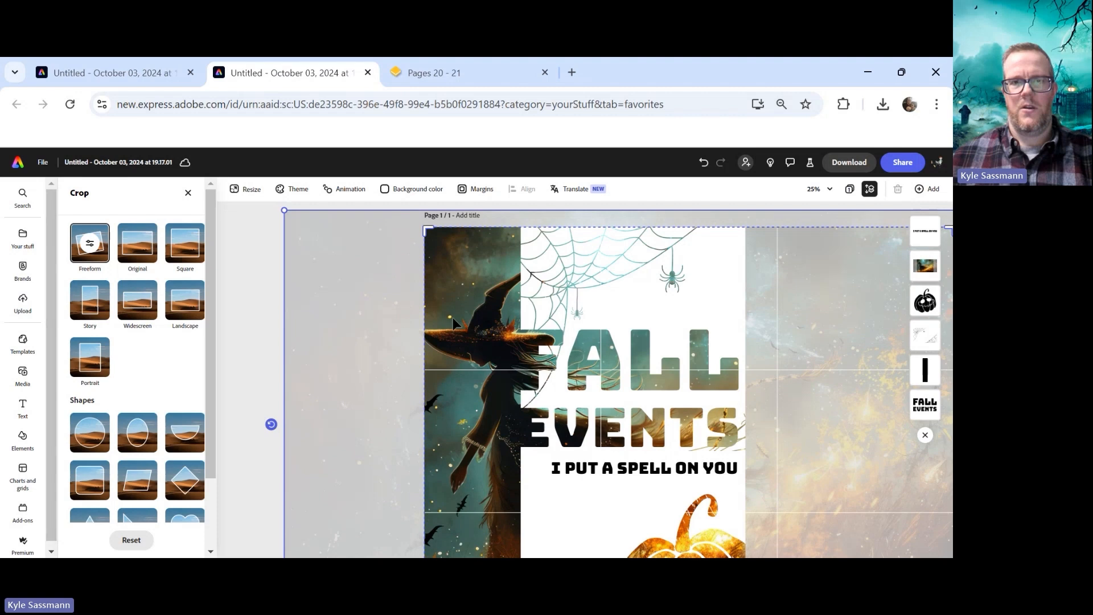
click(254, 272)
Enlarge the witch photo within its crop frame and shift it right so the witch fills the side panel
scroll(493, 311, down, 3)
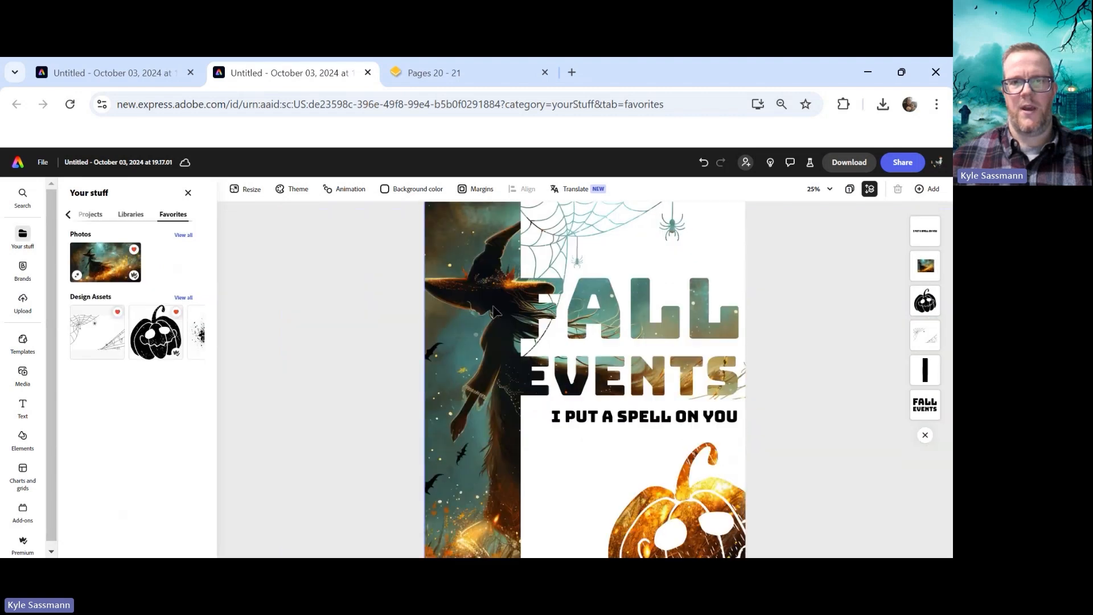
double_click(488, 442)
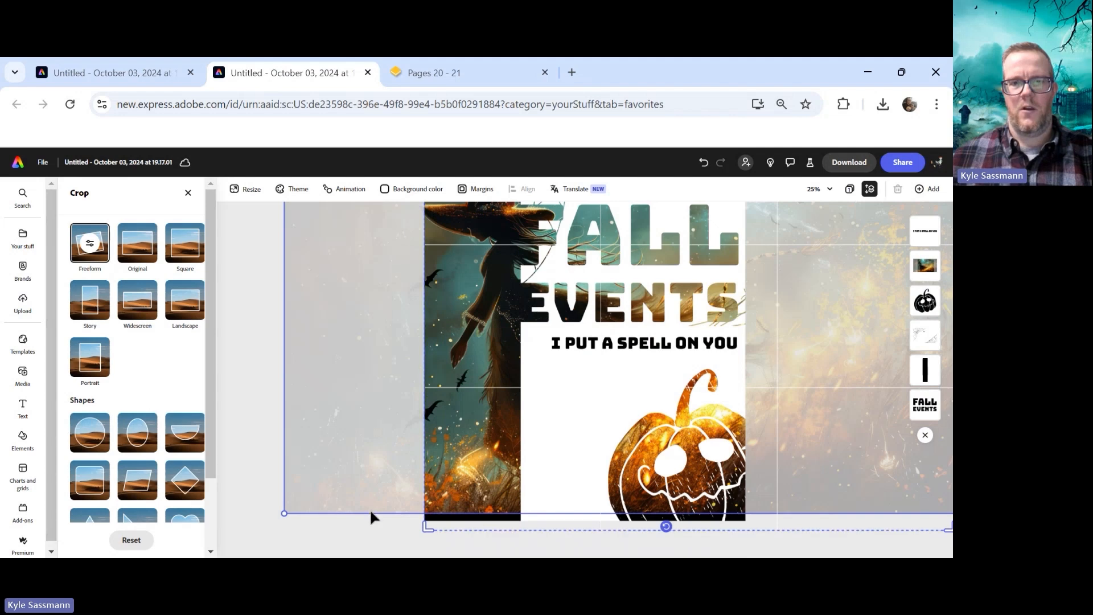
scroll(369, 455, up, 3)
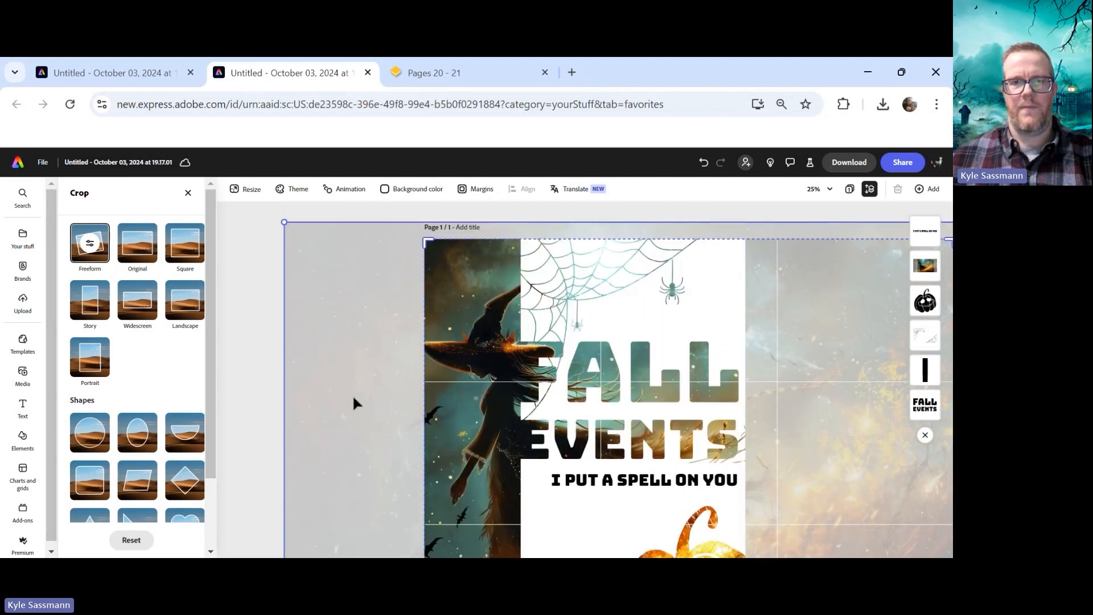
drag(283, 221, 196, 188)
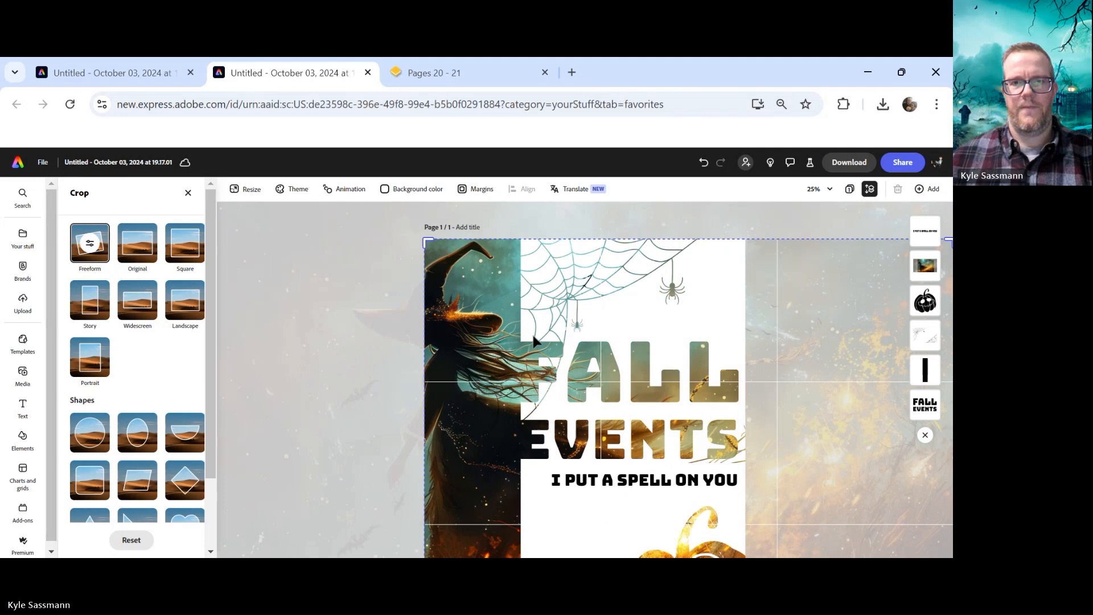
drag(496, 340, 548, 336)
scroll(548, 336, down, 3)
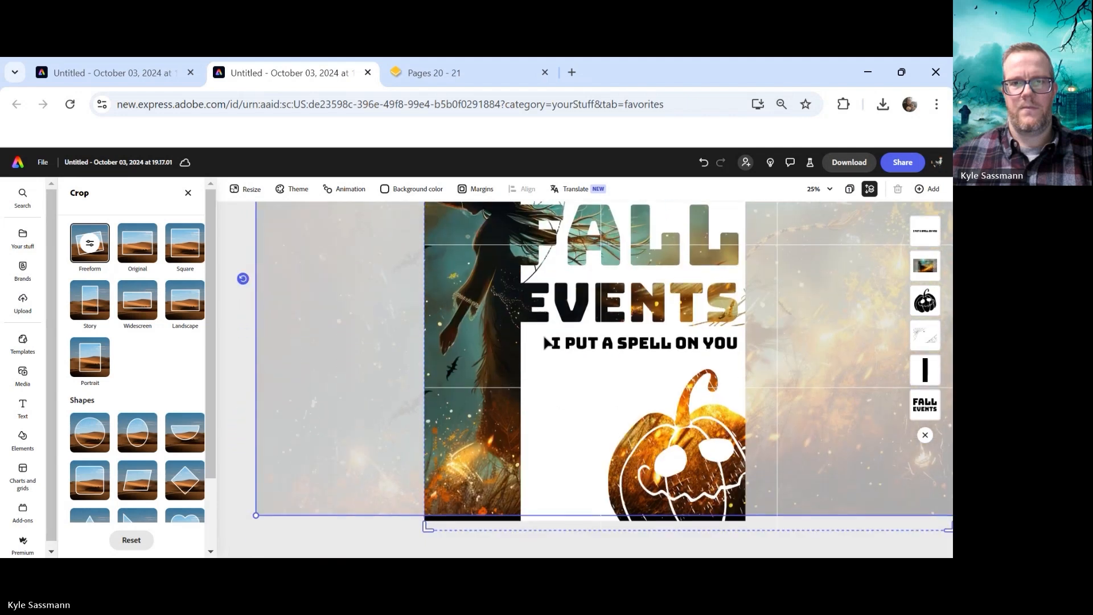
drag(496, 363, 493, 362)
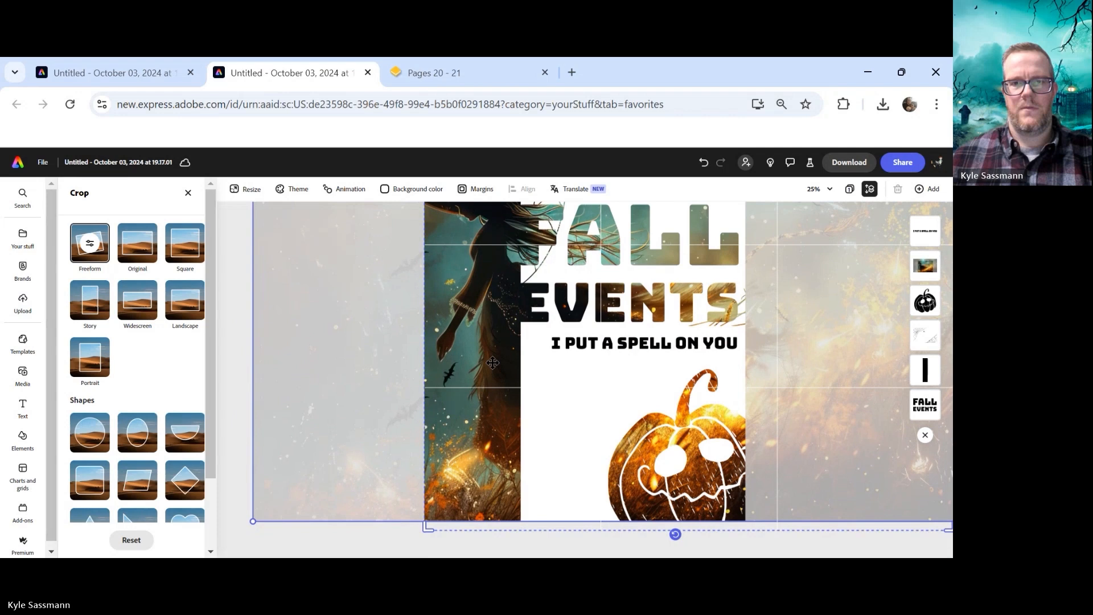
scroll(581, 368, up, 3)
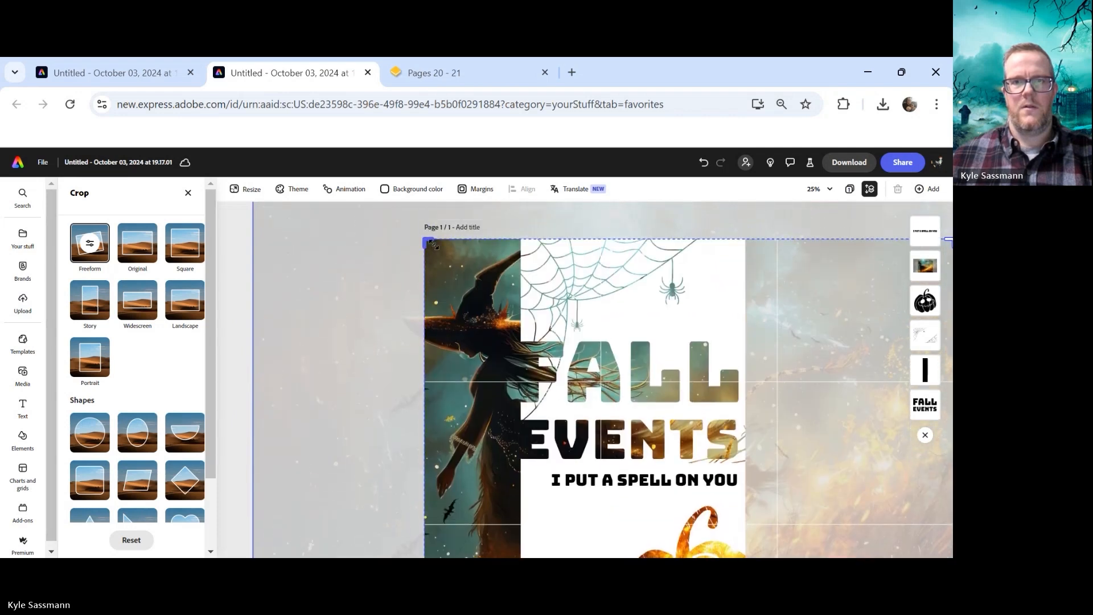
click(240, 243)
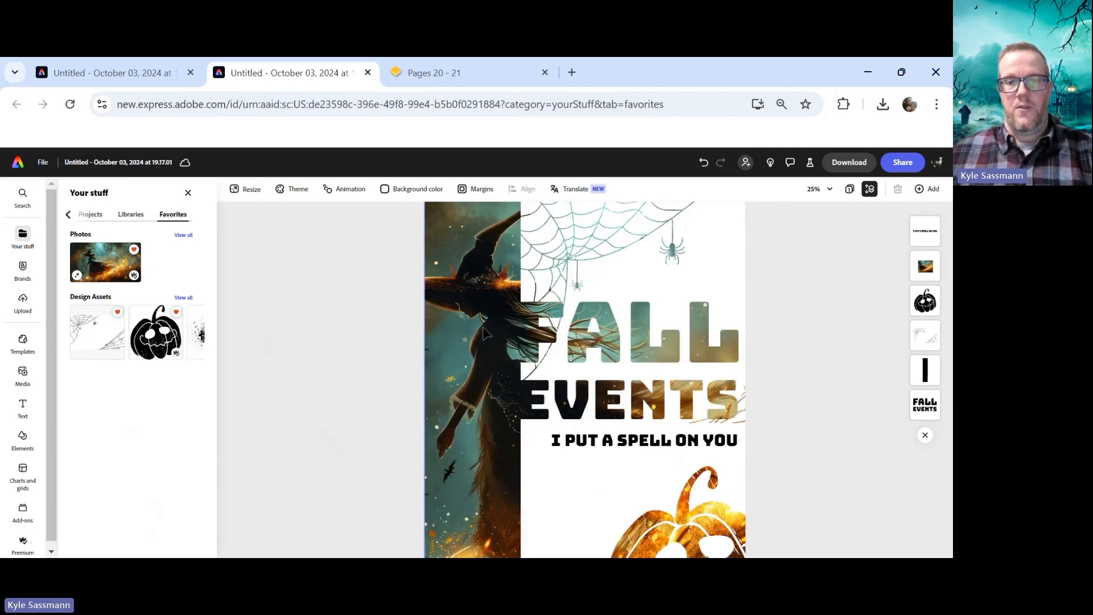
Compare the poster with the original design open in the other browser tab
scroll(471, 352, down, 3)
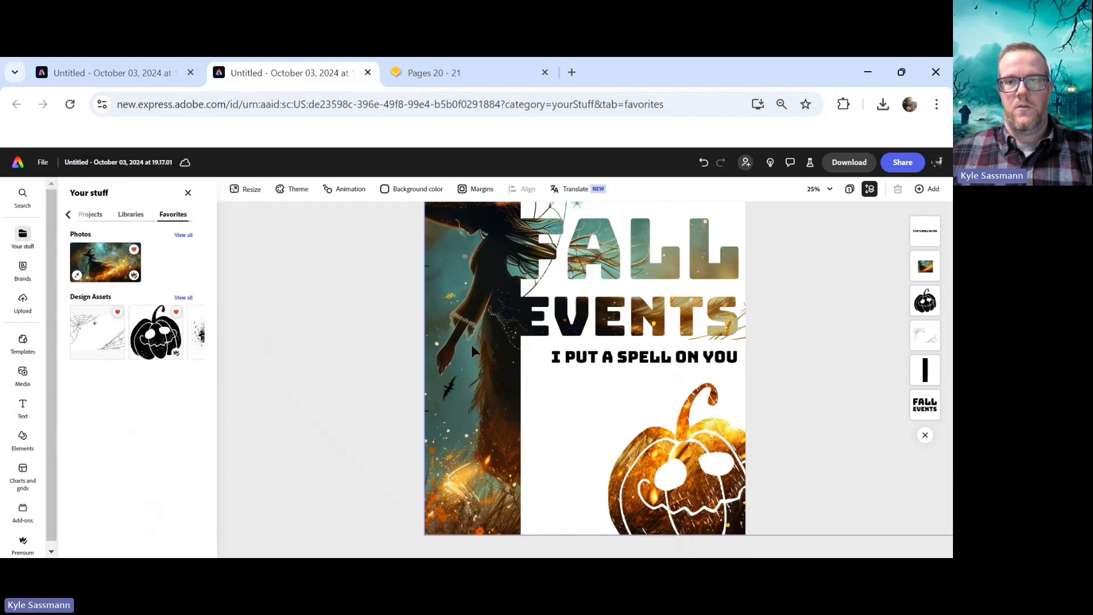
click(124, 73)
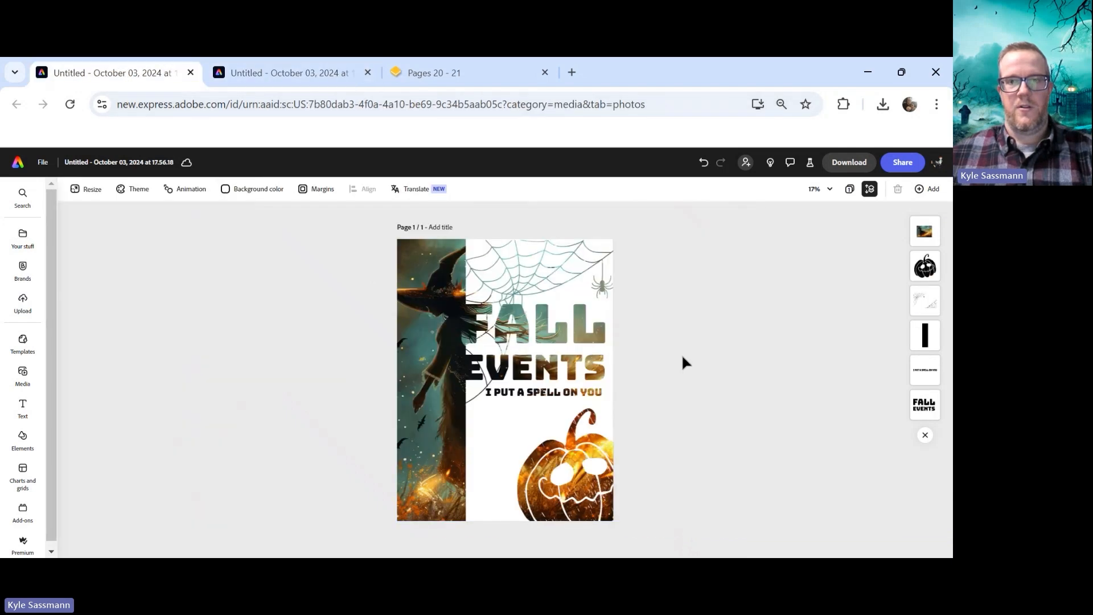
click(265, 73)
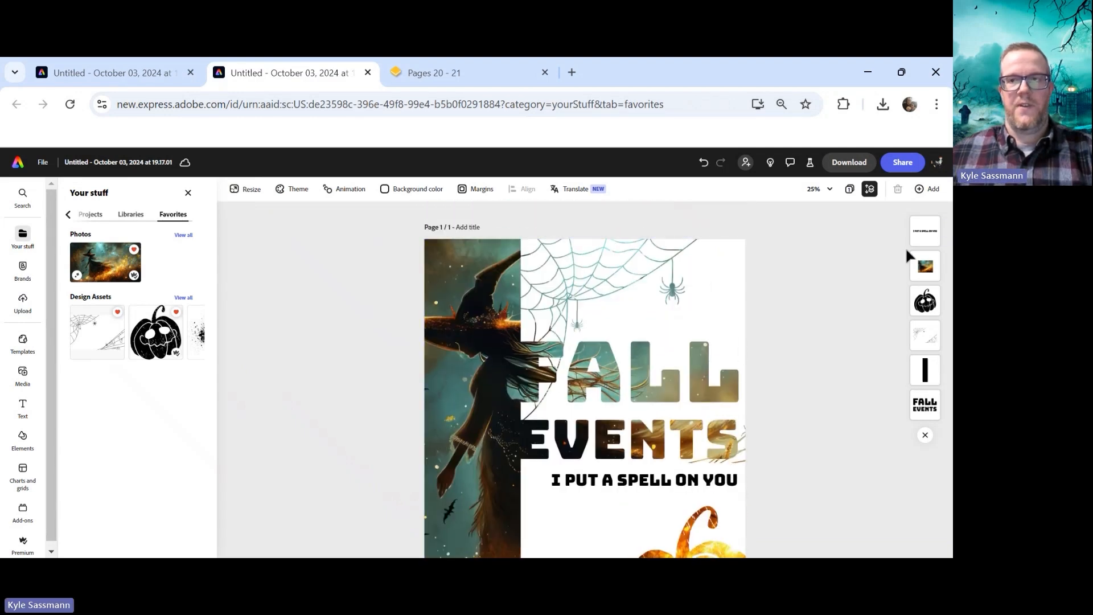
With the witch photo selected, search the stock photos for leaves fall
click(930, 266)
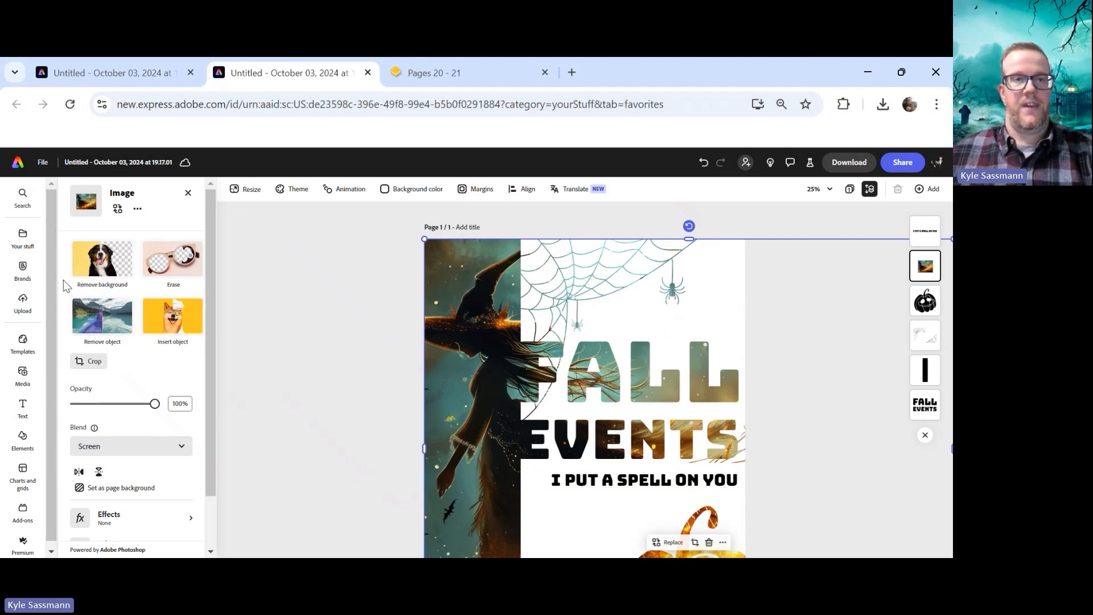
click(23, 375)
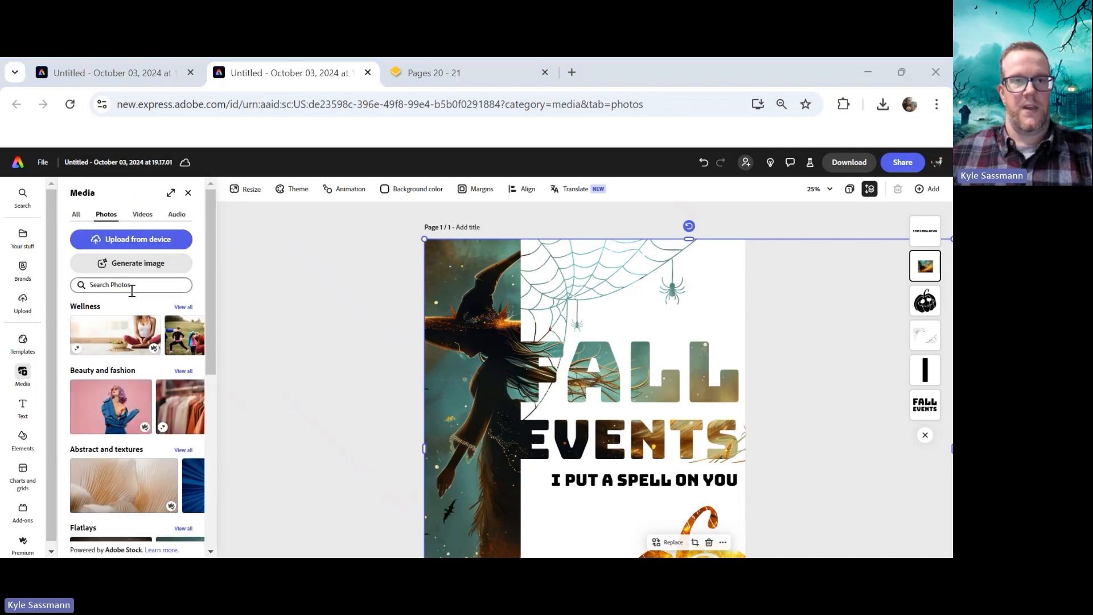
click(131, 285)
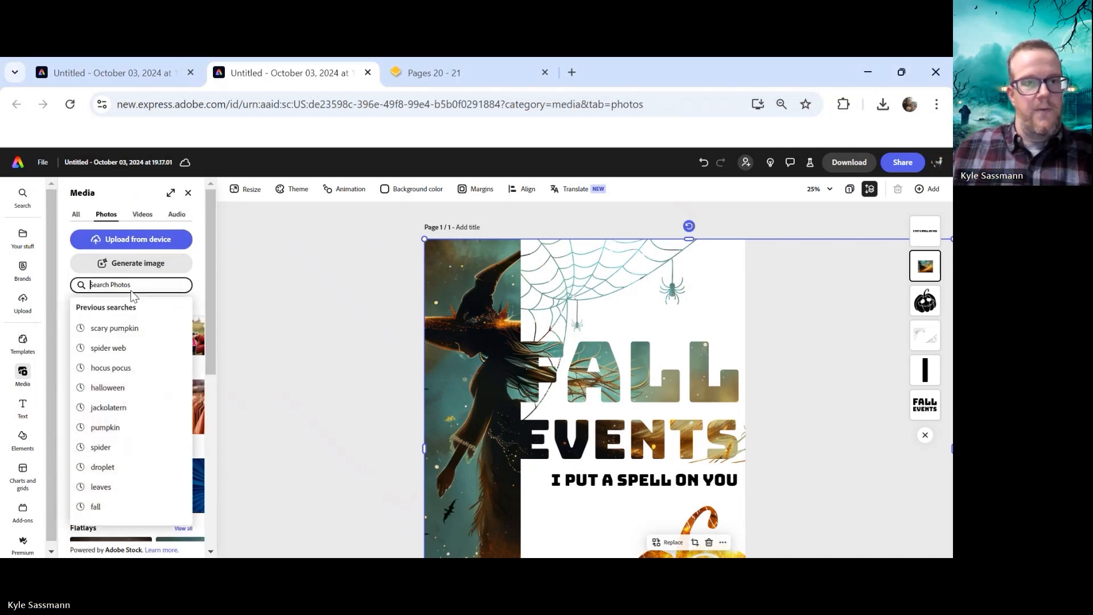
click(105, 488)
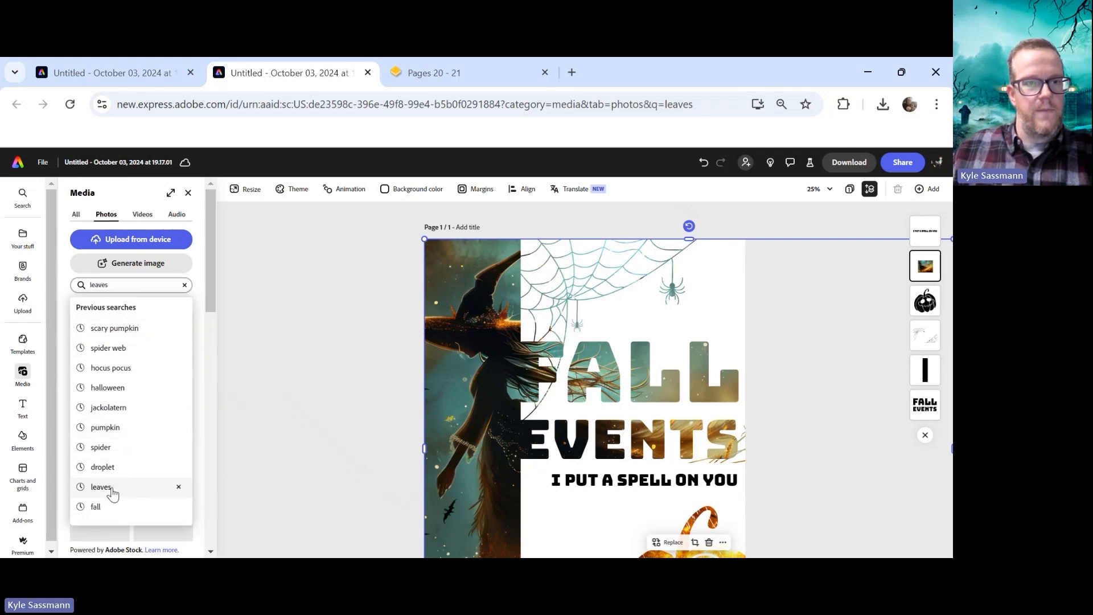
click(125, 285)
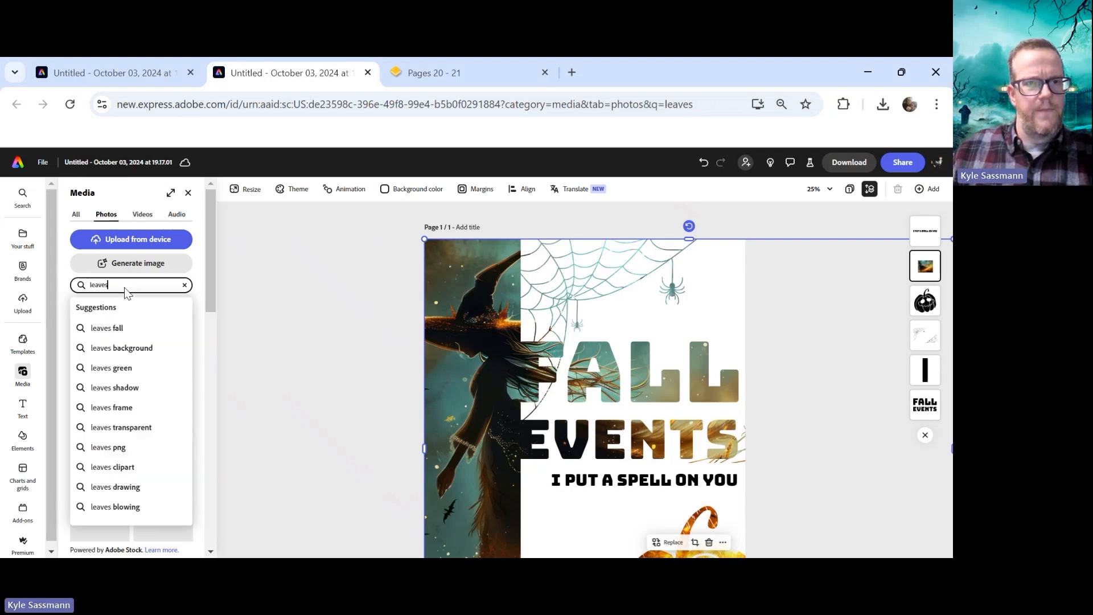
click(117, 329)
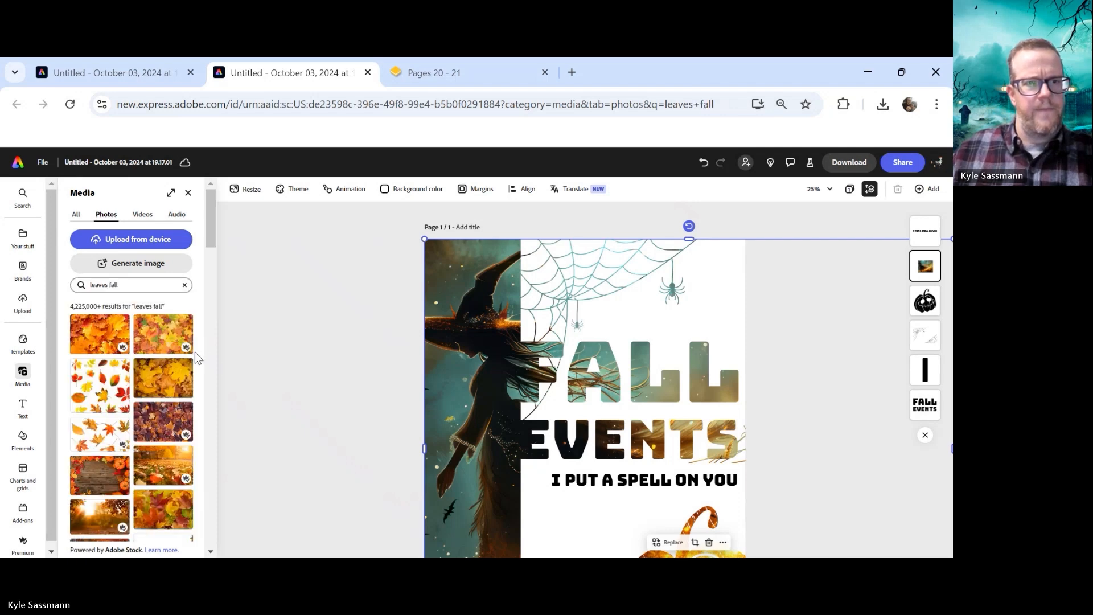
Replace the witch photo with the autumn tree and fence photo from the leaves fall results
scroll(195, 353, down, 5)
scroll(176, 426, up, 2)
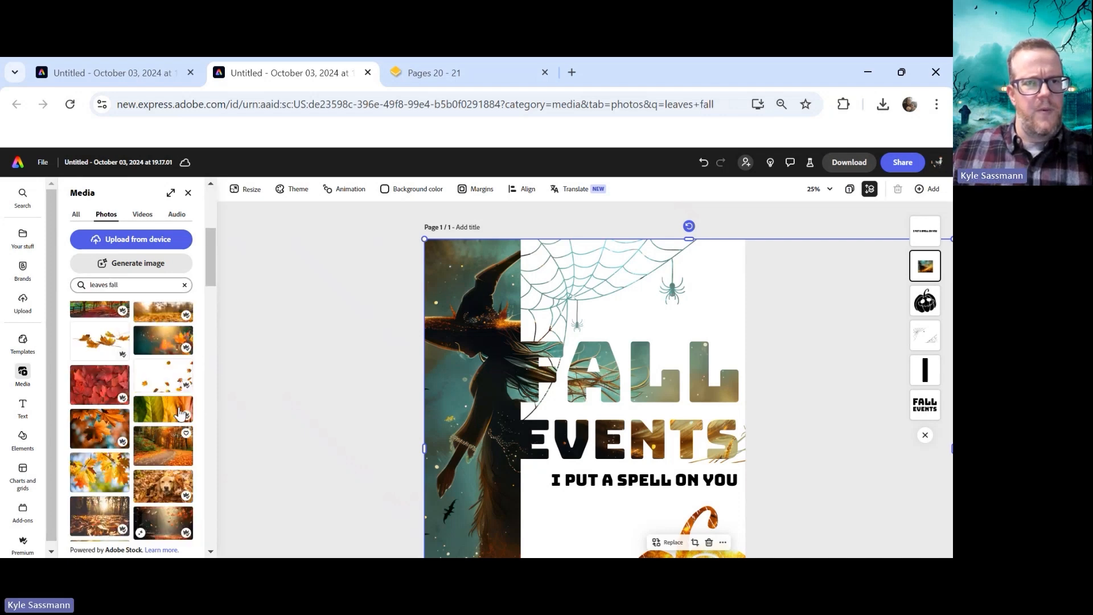
drag(87, 331, 197, 312)
drag(107, 413, 382, 321)
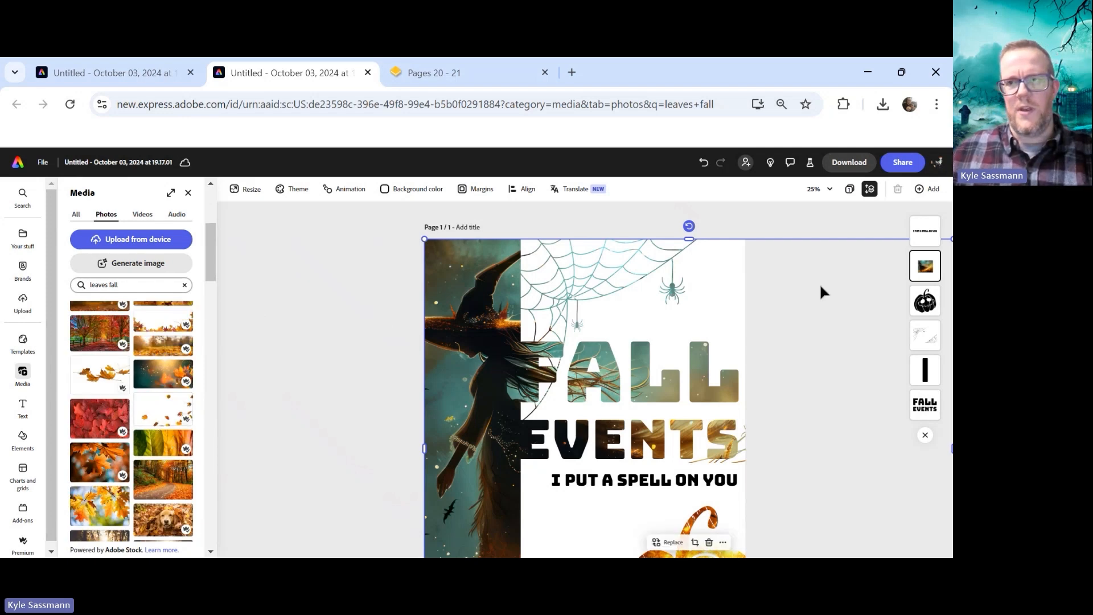
scroll(855, 316, down, 3)
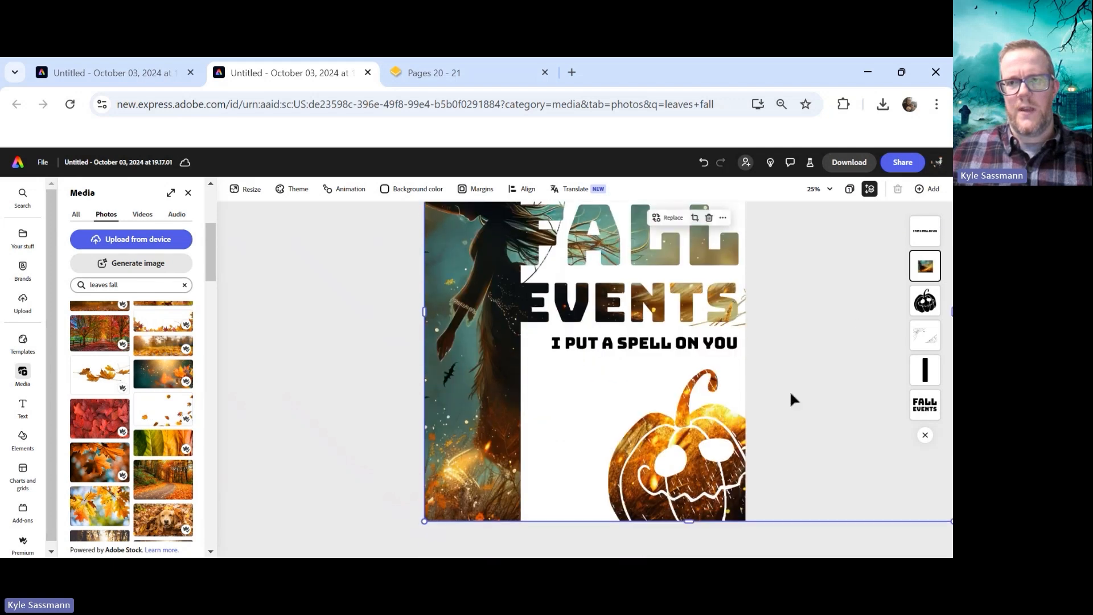
scroll(710, 502, up, 1)
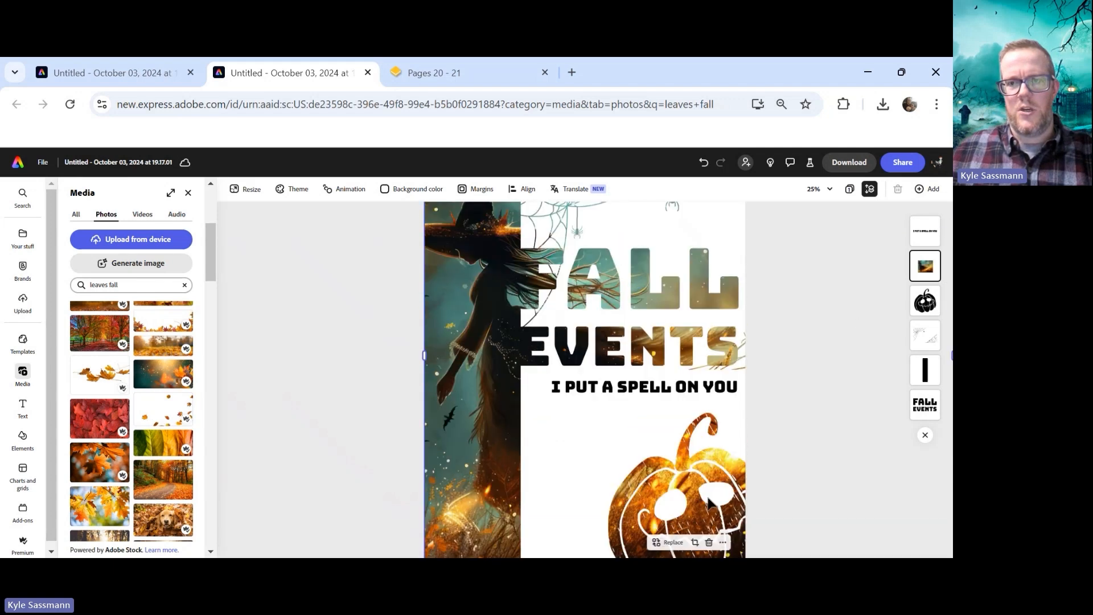
click(672, 543)
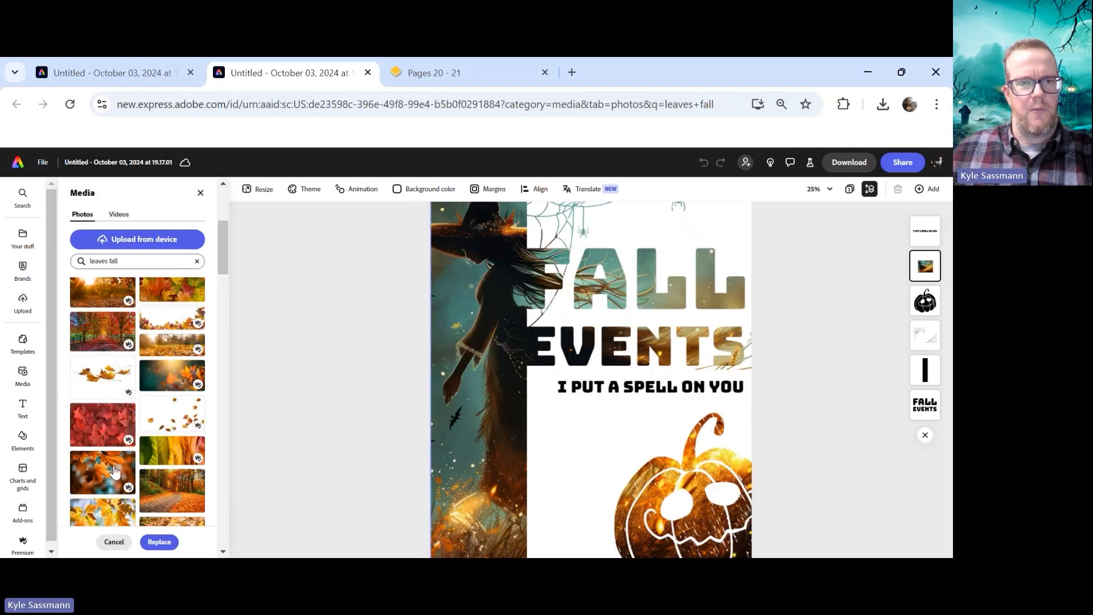
click(108, 337)
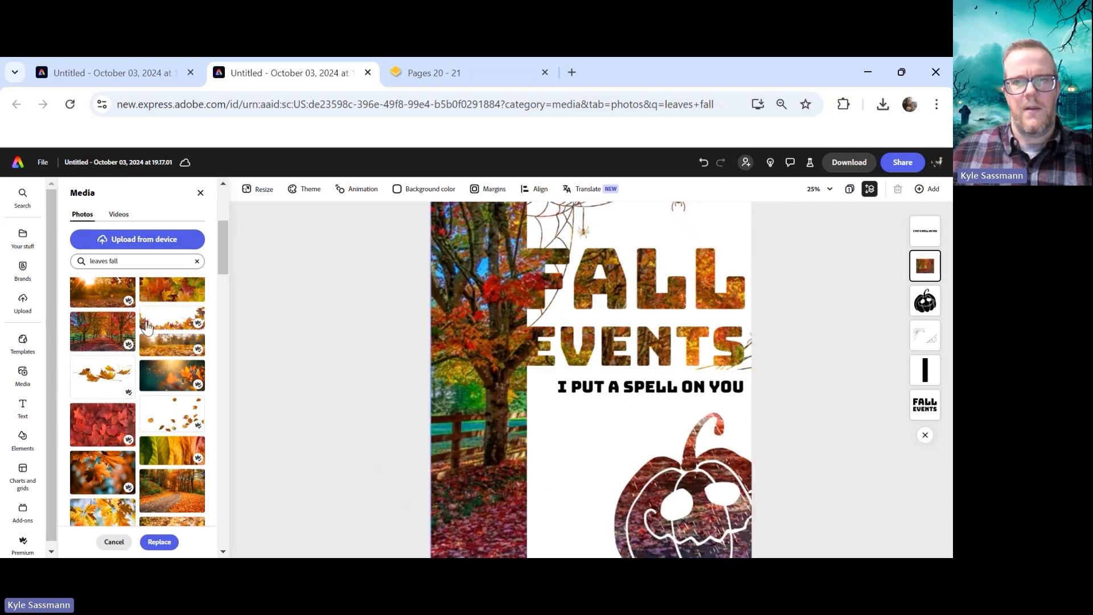
scroll(325, 272, up, 1)
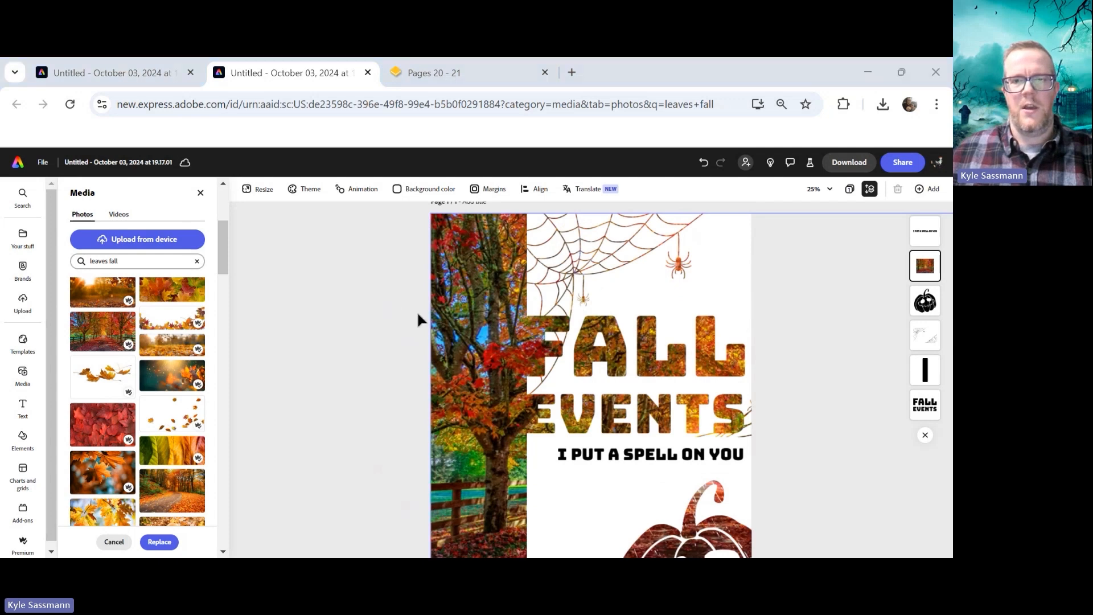
scroll(708, 349, down, 2)
click(930, 303)
Review the poster with the new autumn photo blended through the headline and pumpkin
scroll(829, 370, down, 1)
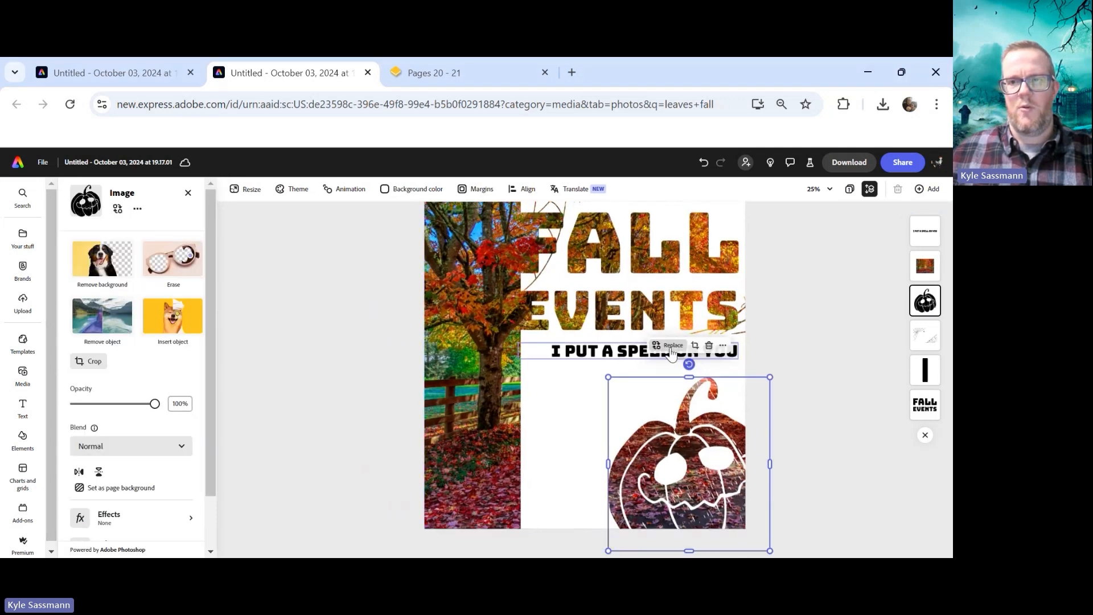
click(925, 266)
scroll(759, 368, up, 1)
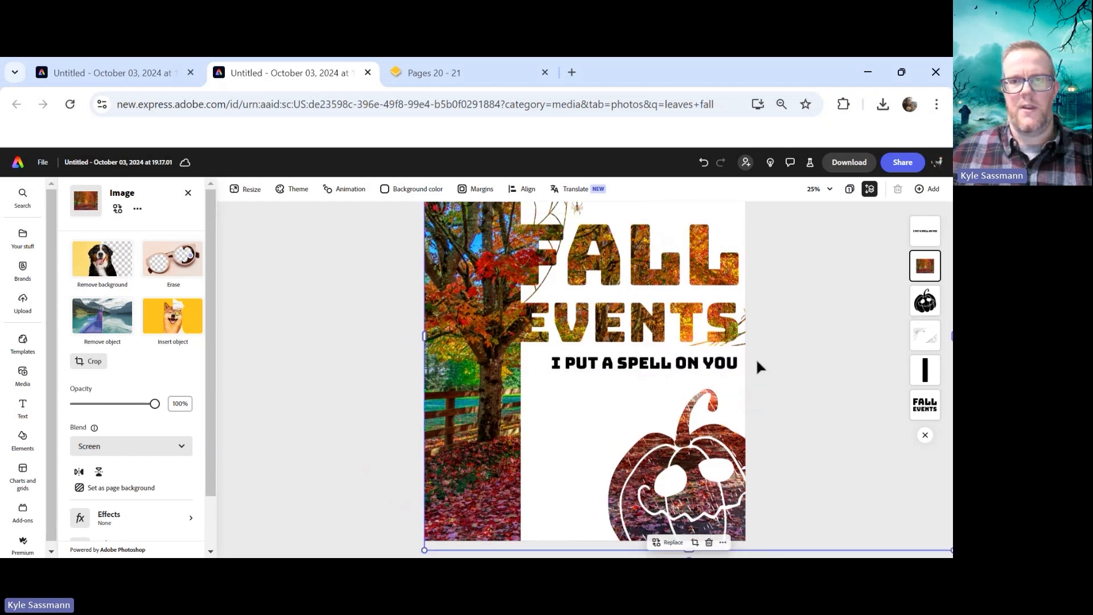
scroll(757, 368, up, 2)
scroll(819, 336, up, 2)
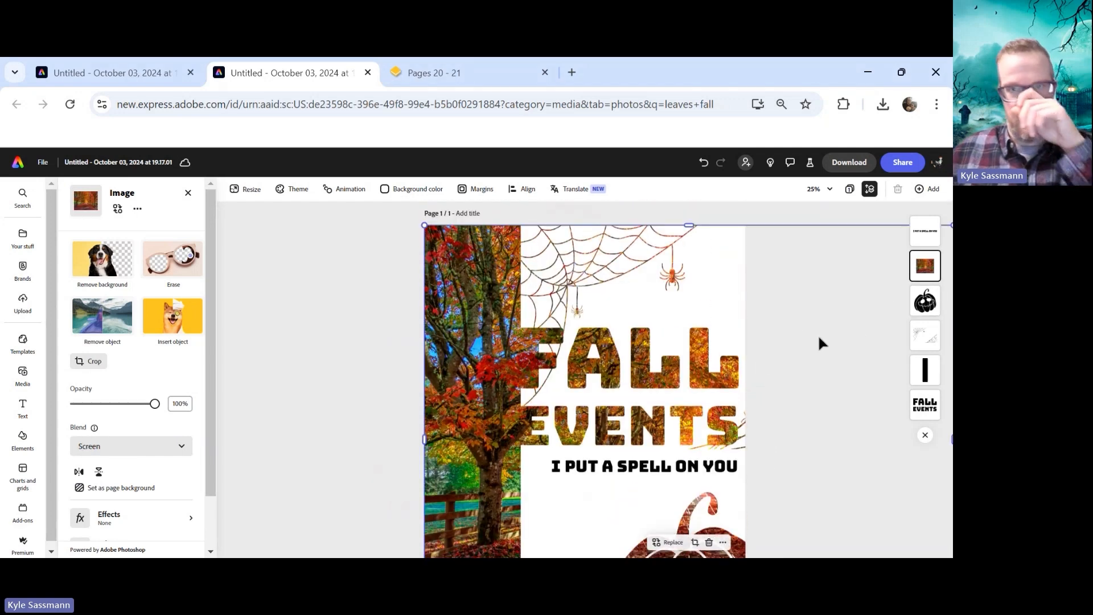
click(356, 255)
scroll(388, 227, down, 3)
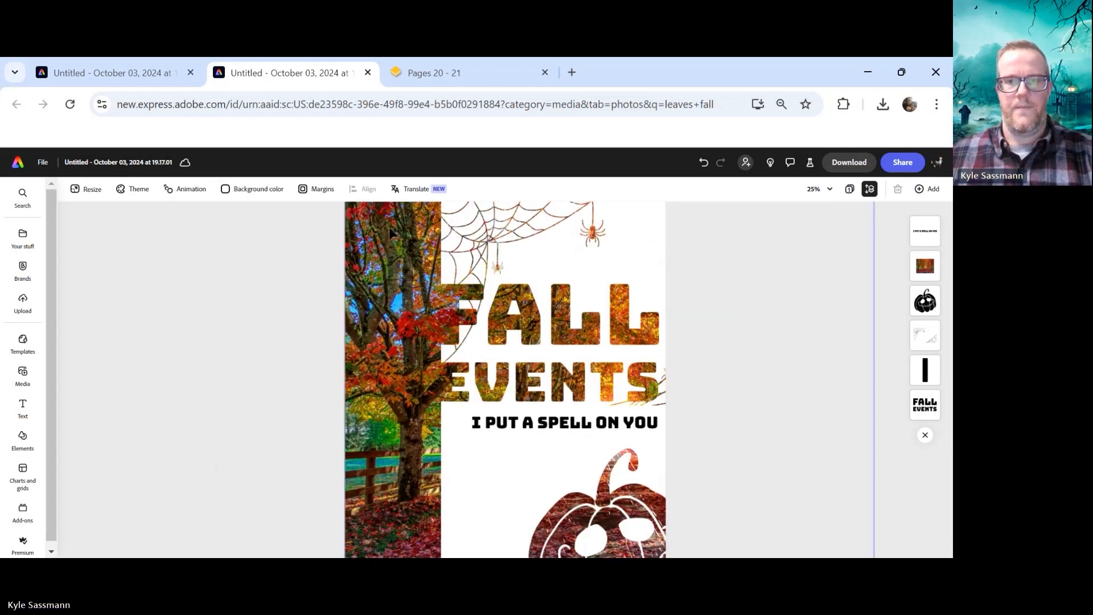